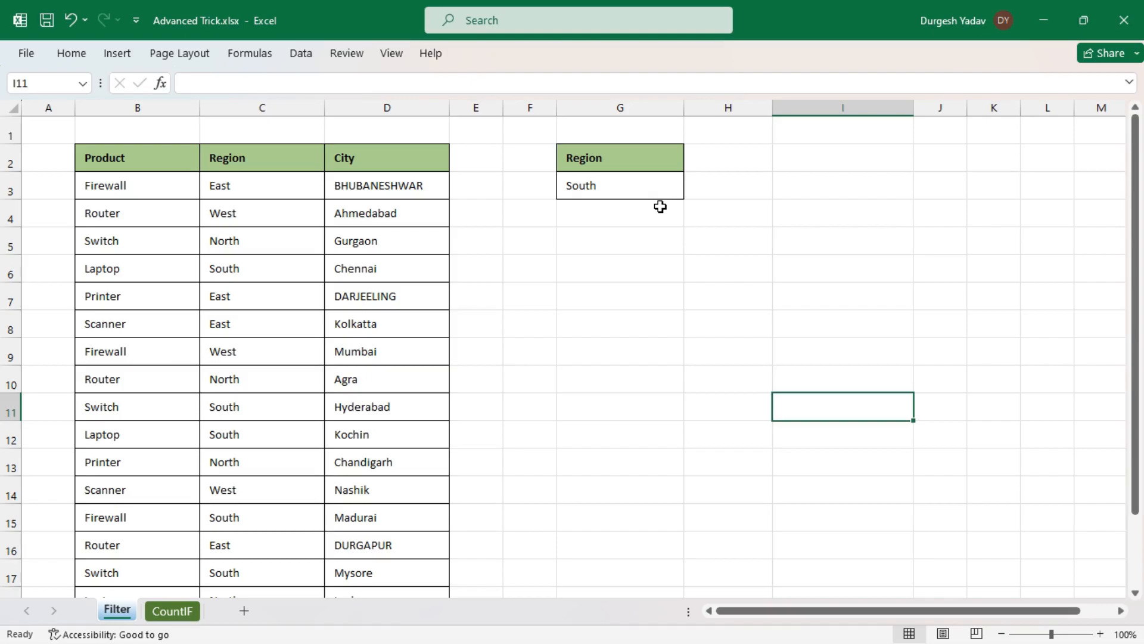
Step: Examine the Product, Region and City table and the Region criterion in cells G2:G3
left_click_drag(141, 166, 391, 531)
scroll(642, 433, "up", 1)
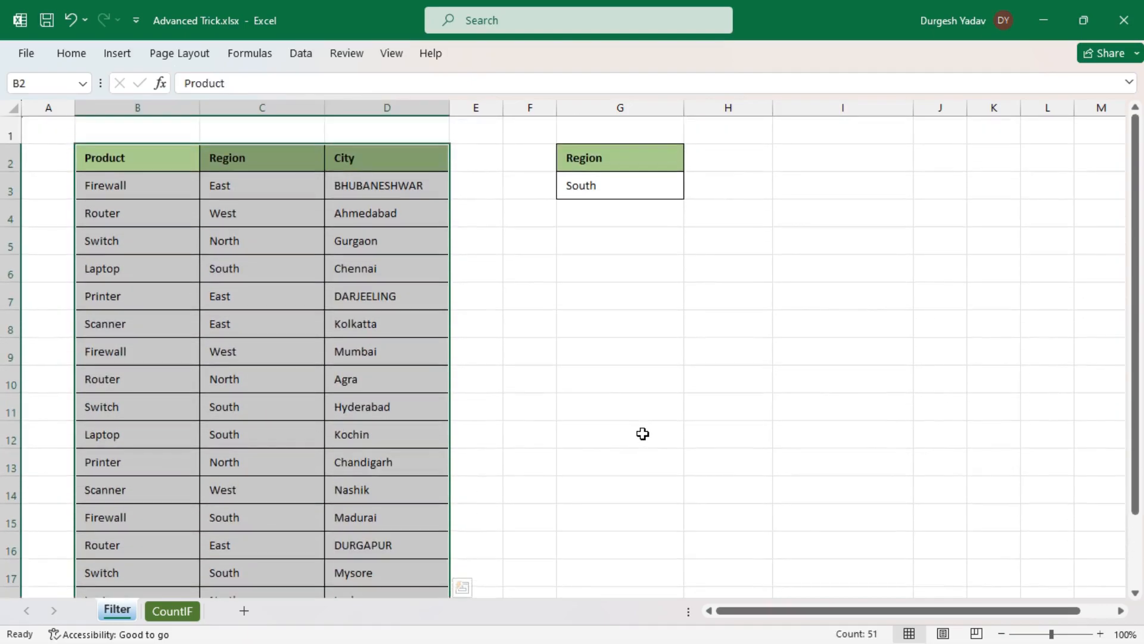
left_click(839, 334)
left_click(605, 169)
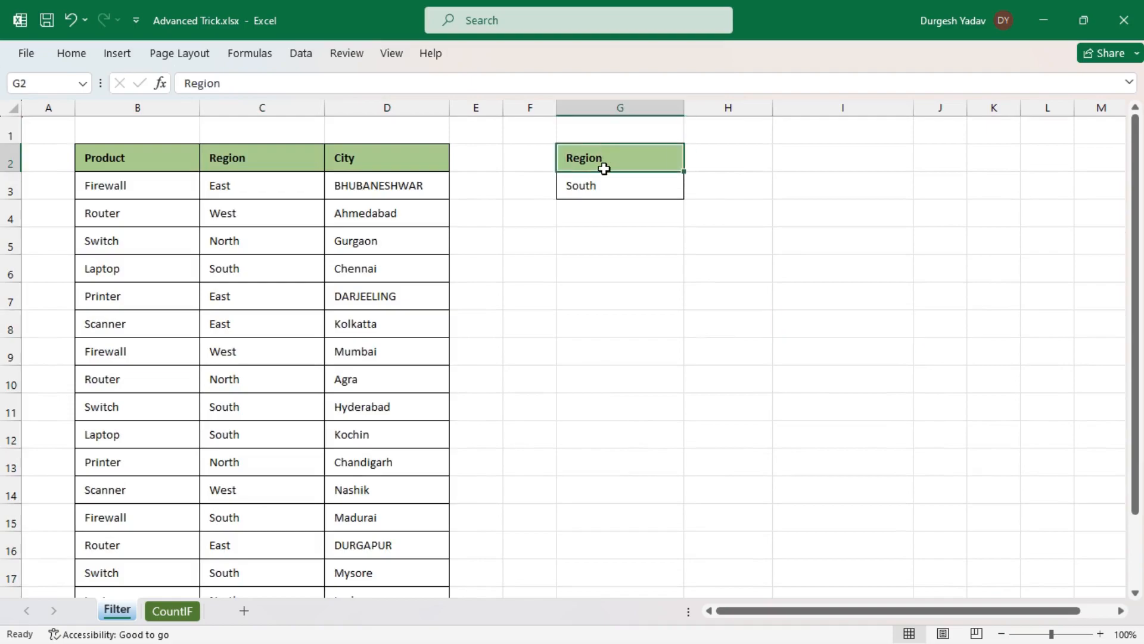
left_click_drag(604, 168, 603, 174)
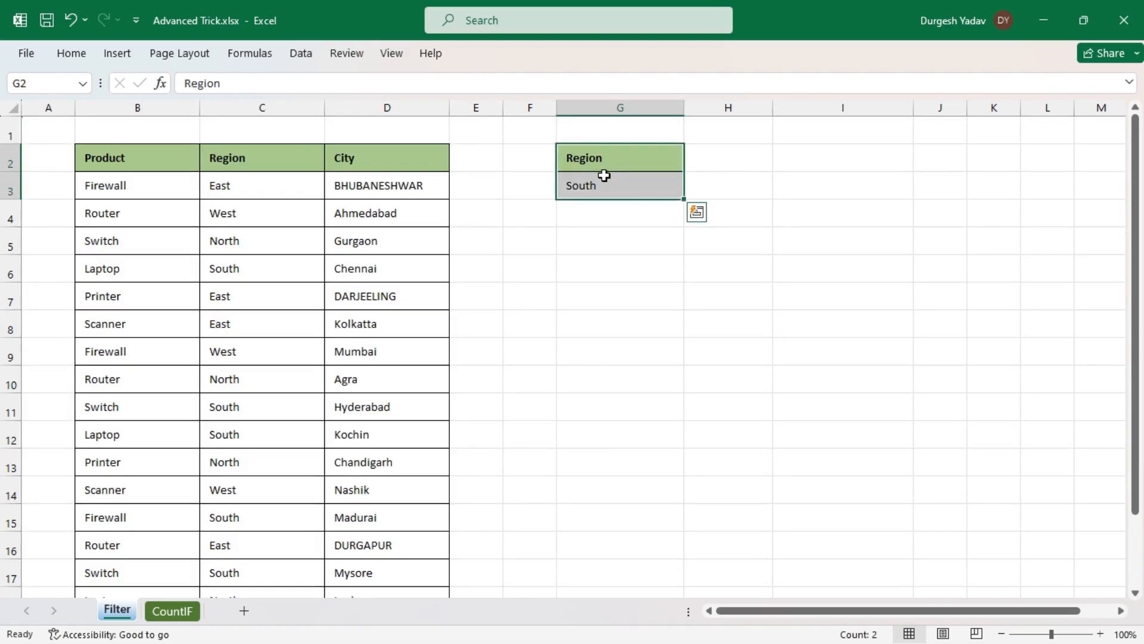
left_click(605, 161)
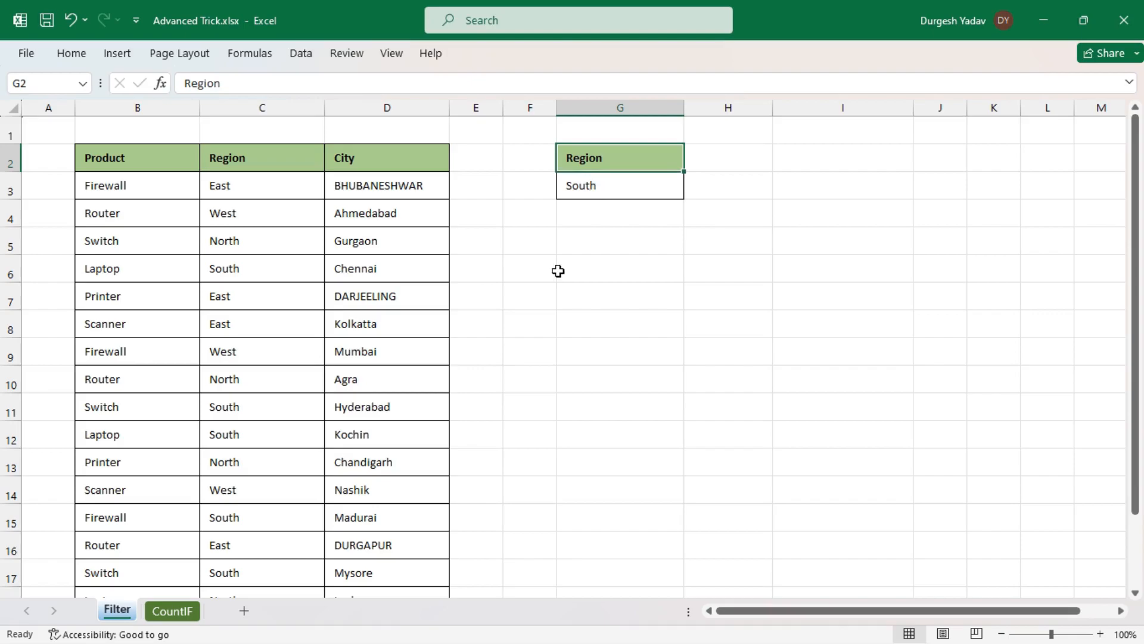
scroll(557, 278, "down", 1)
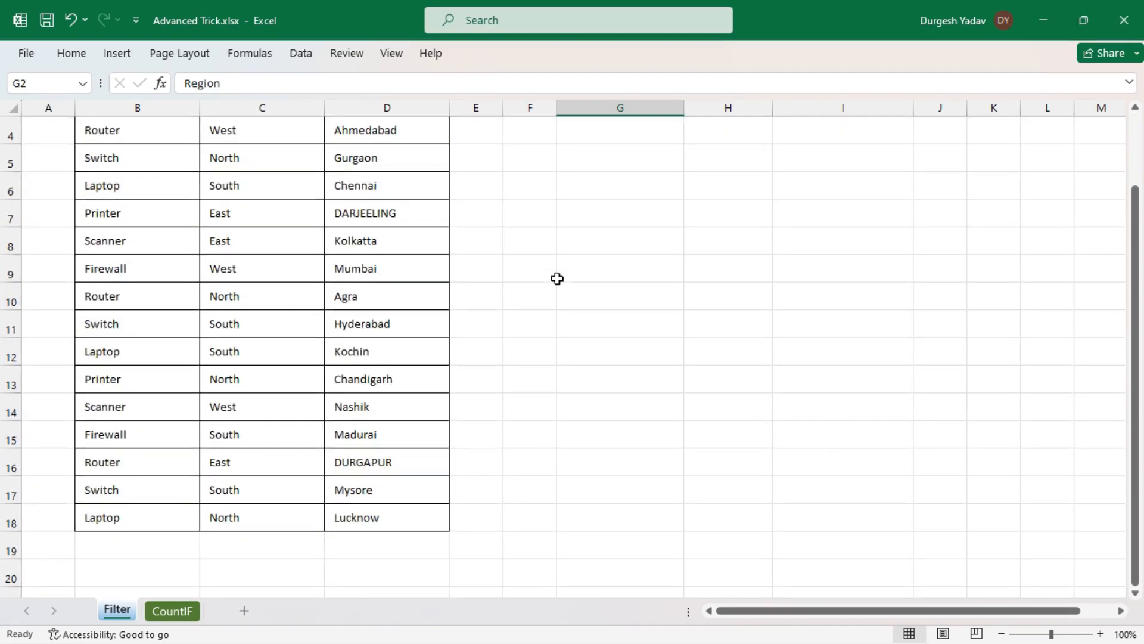
scroll(557, 278, "up", 1)
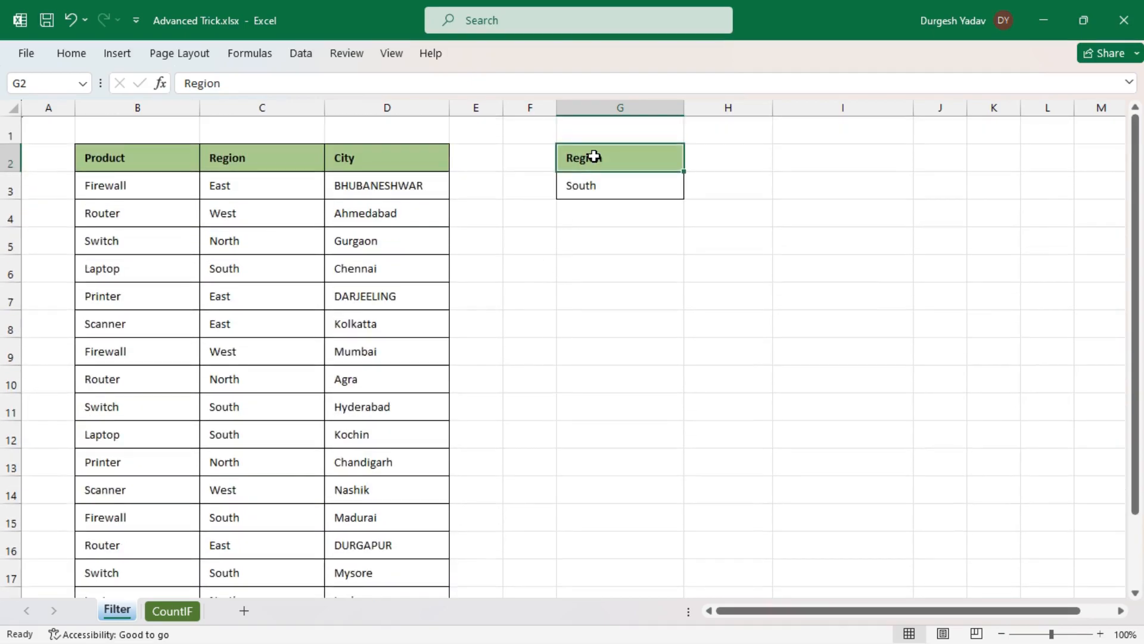
left_click(593, 182)
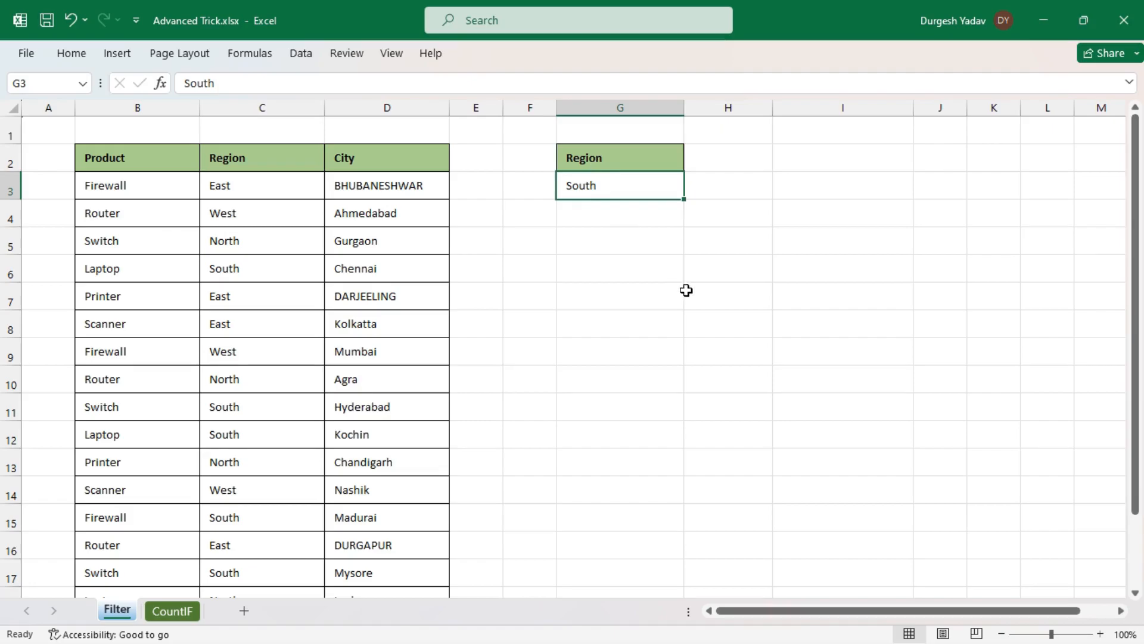
Step: Enter =FILTER(B3:D18,C3:C18=G3) in cell G5 to extract the table rows matching the region criterion
left_click(590, 246)
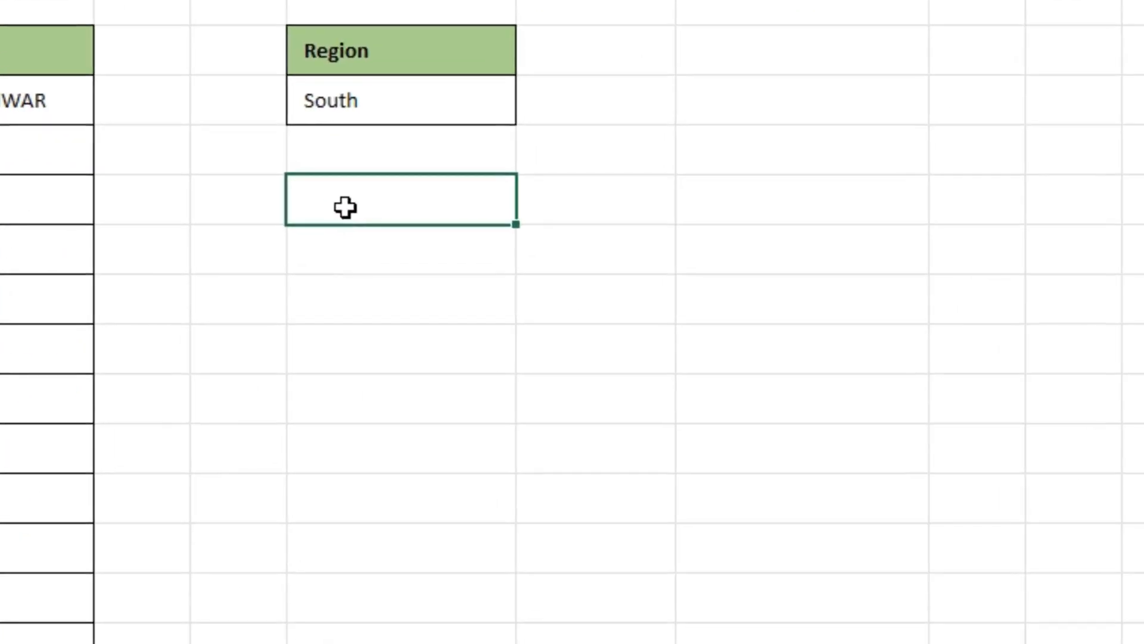
type("=fil")
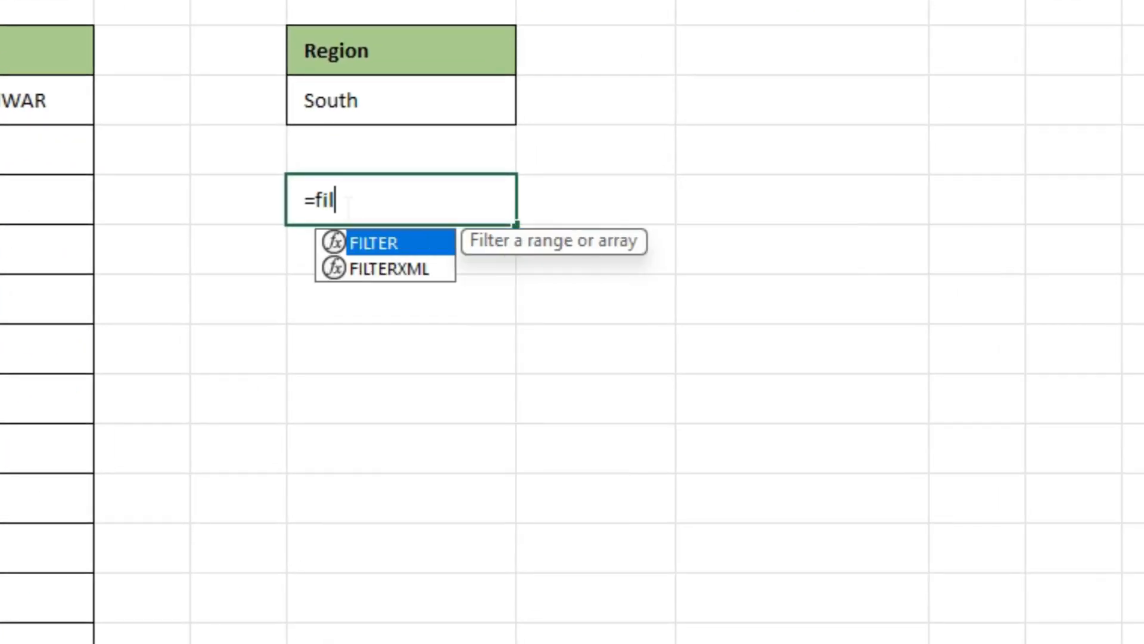
key("Tab")
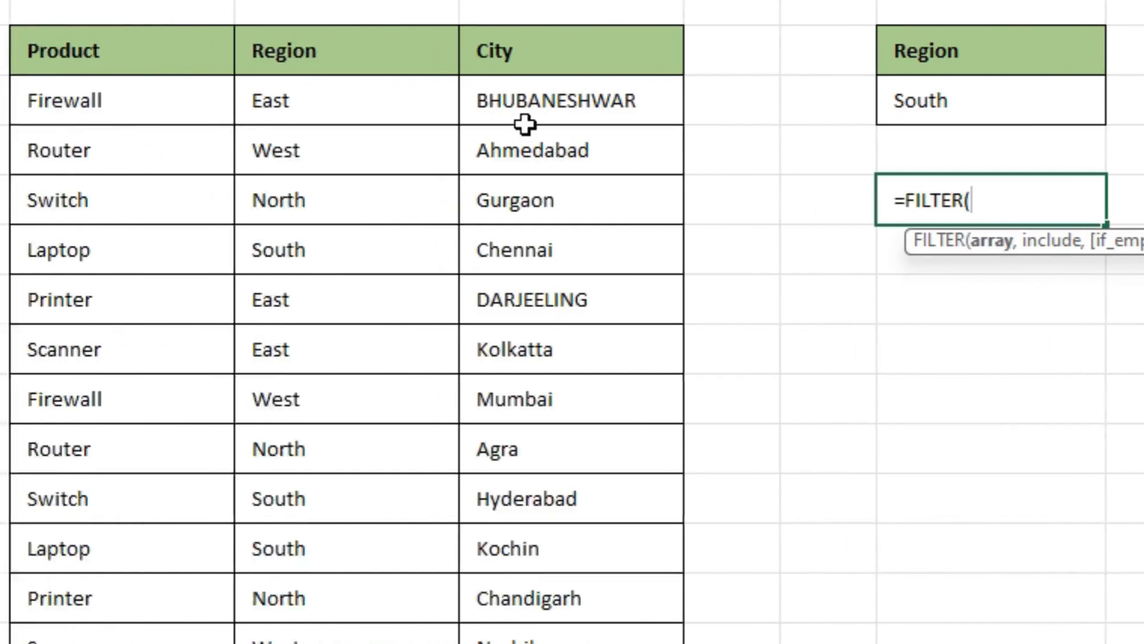
left_click_drag(105, 94, 560, 643)
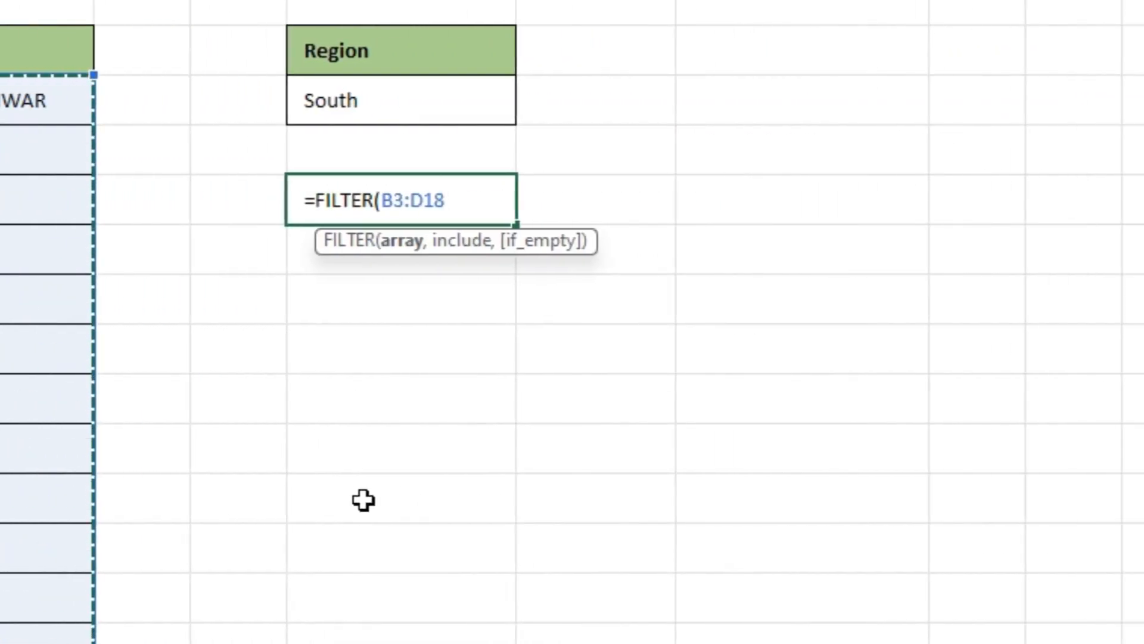
type(",")
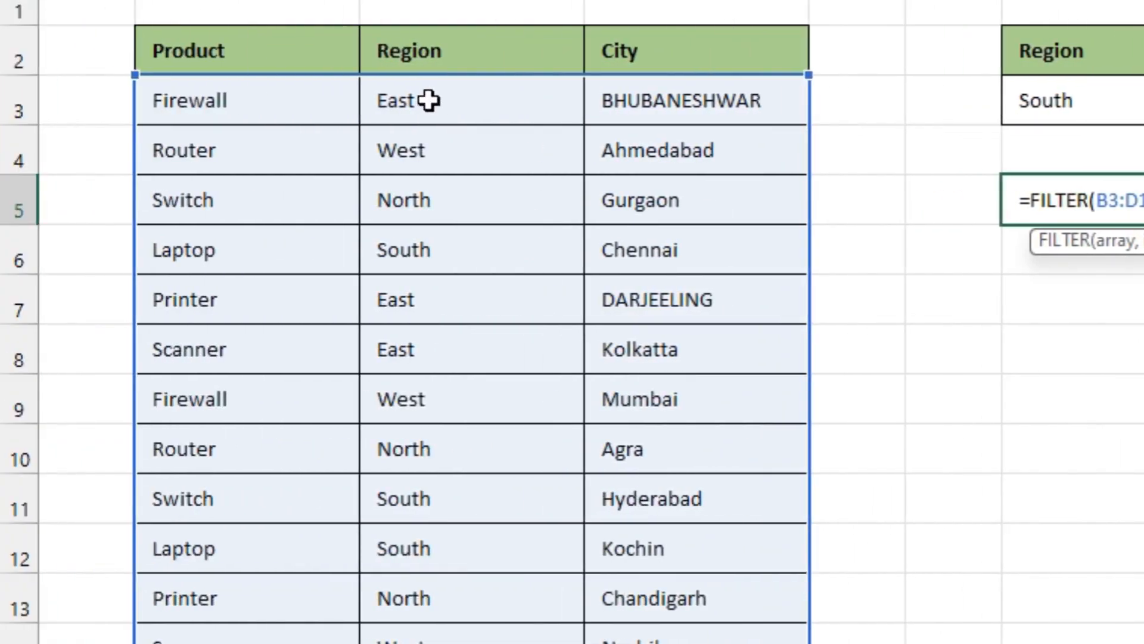
left_click_drag(429, 100, 429, 643)
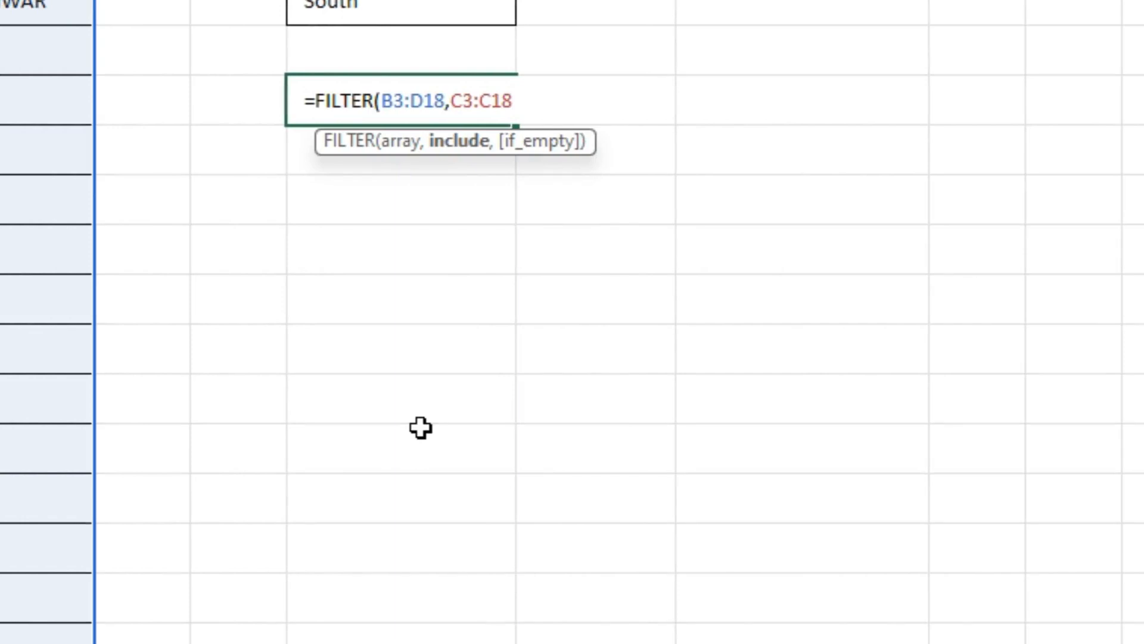
scroll(421, 427, "up", 1)
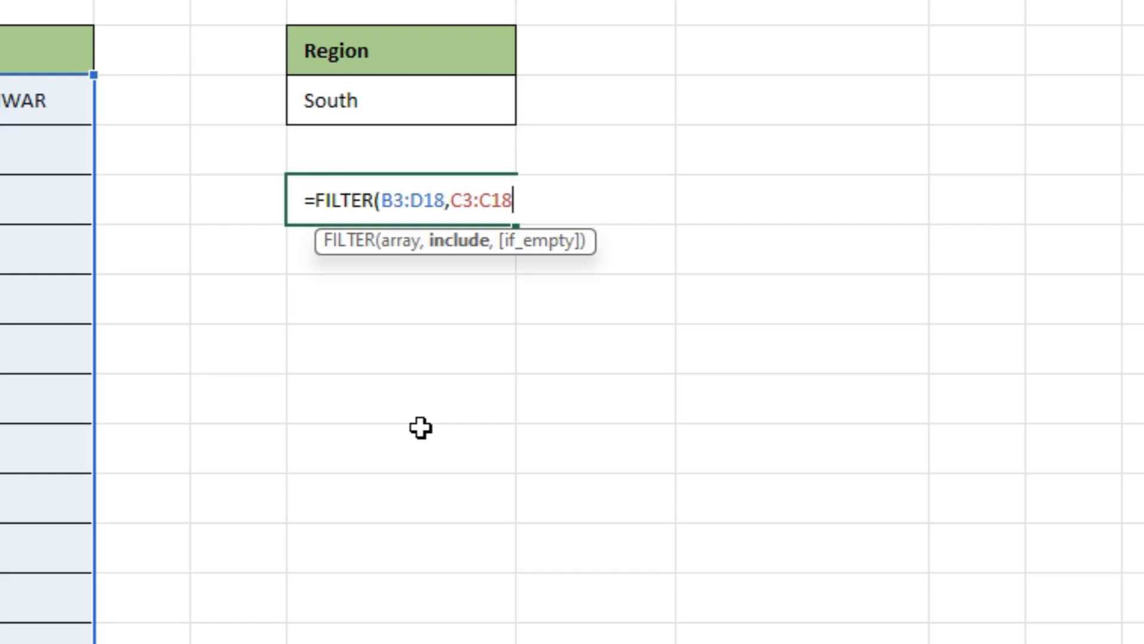
type("=")
left_click(366, 101)
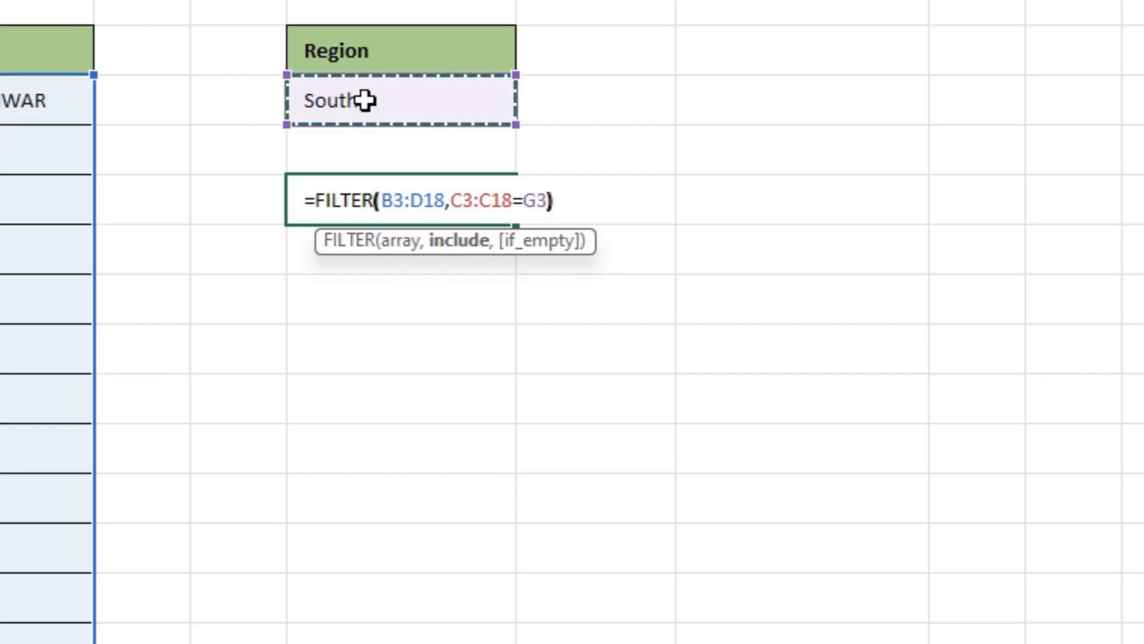
type(")")
key("Return")
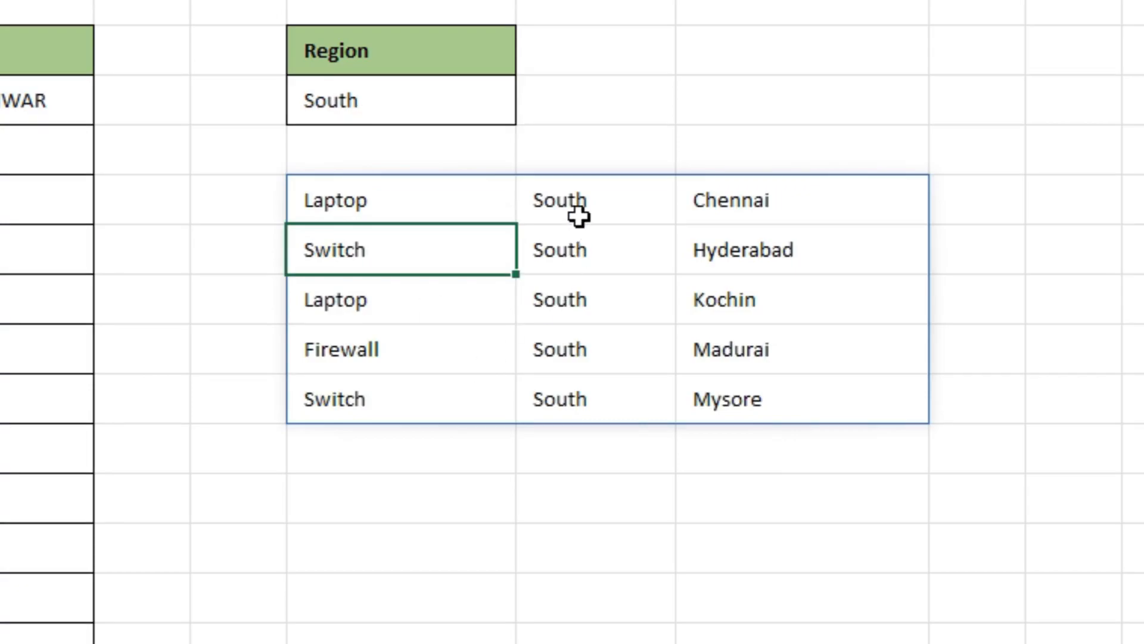
Step: Test the filter with East and North, in that order, as the region criterion in G3
left_click(387, 100)
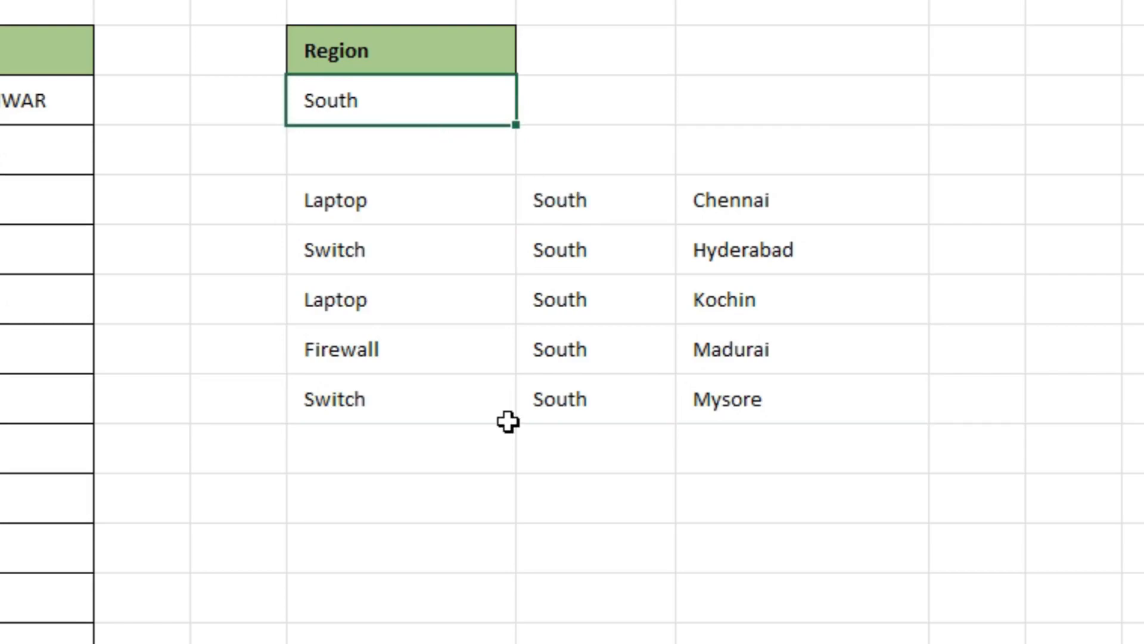
type("East")
key("Return")
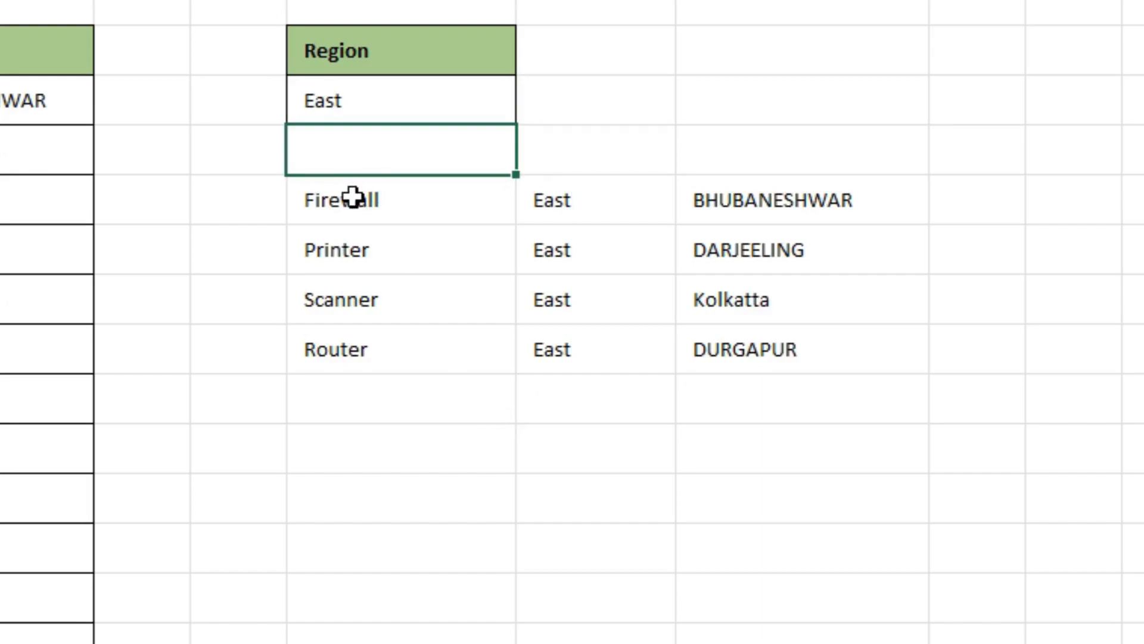
left_click(344, 114)
type("North")
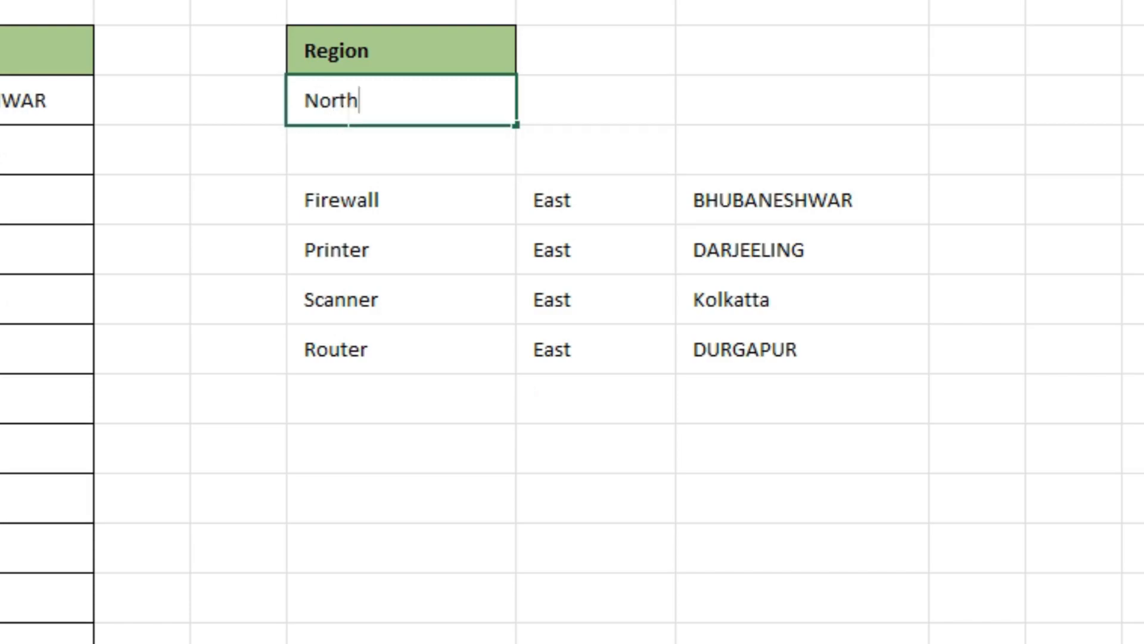
key("Return")
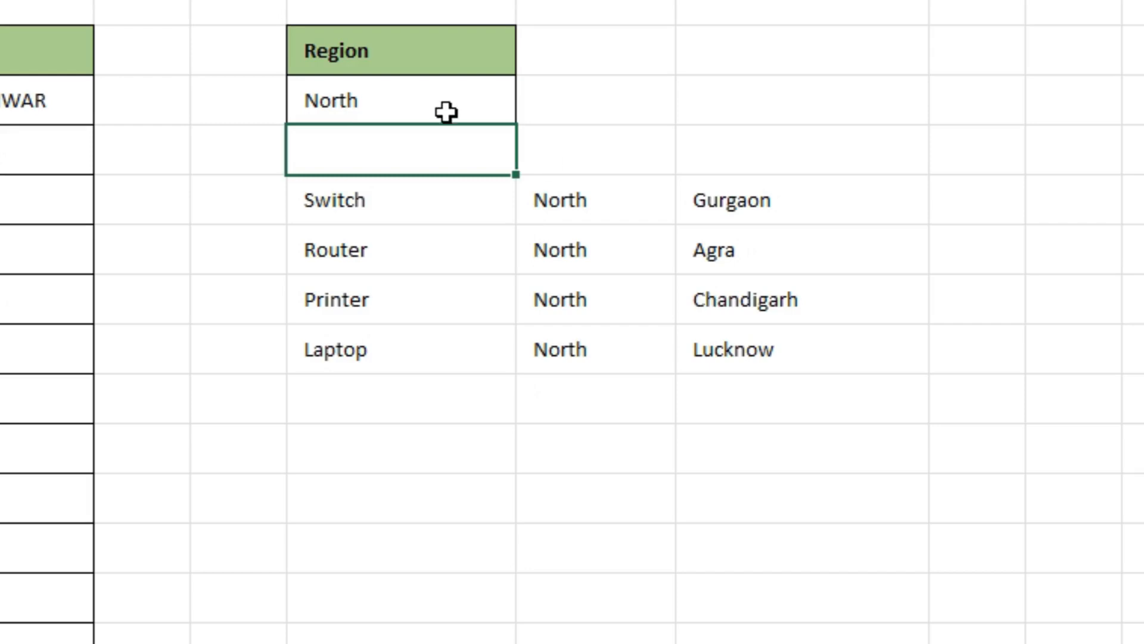
Step: Clear the region criterion in G3 and check the formula cell G5
left_click(404, 91)
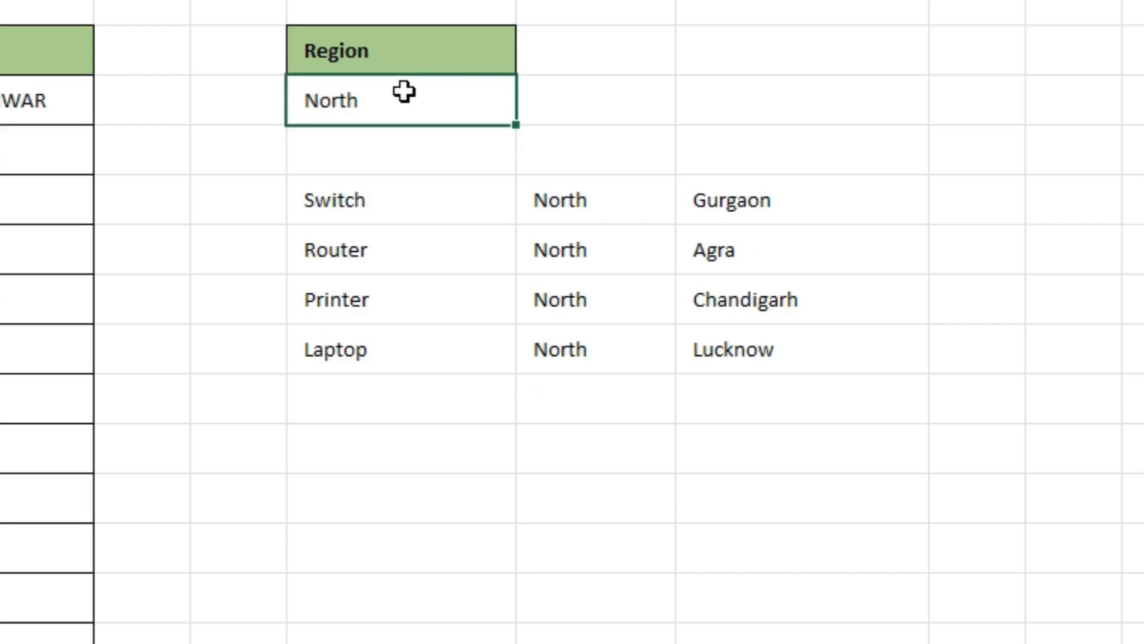
key("Delete")
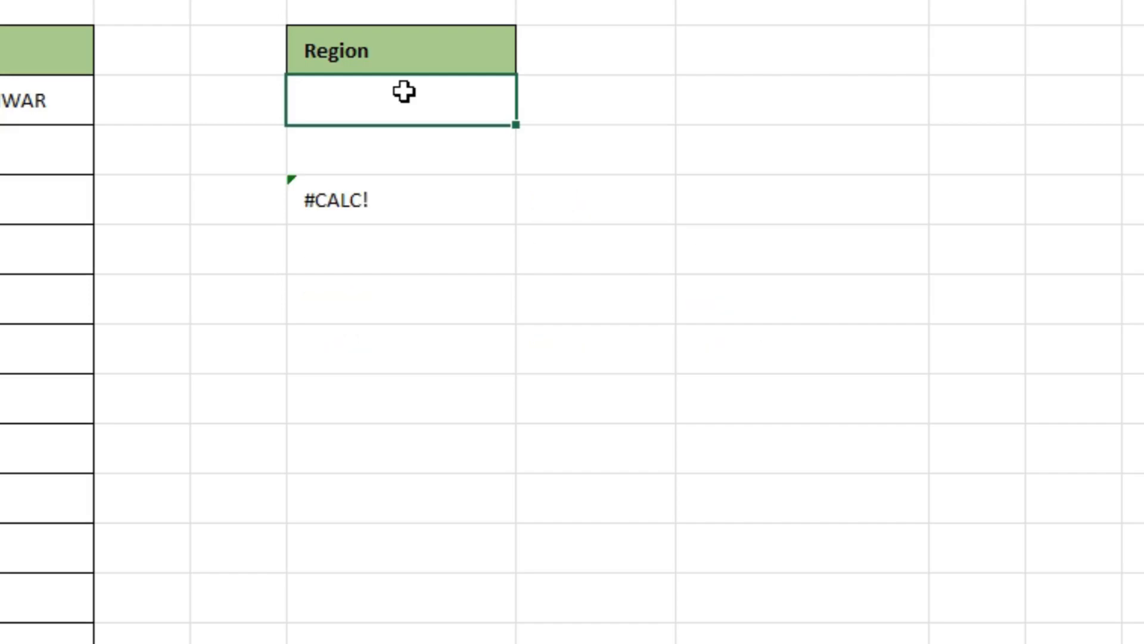
left_click(350, 199)
left_click(357, 103)
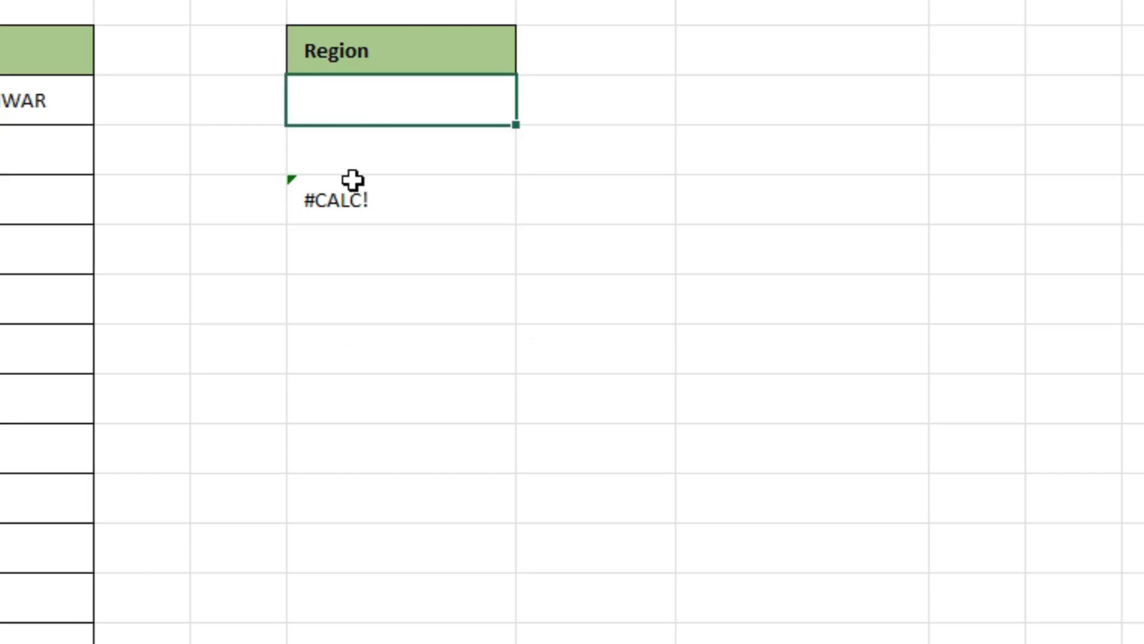
Step: Add an empty string "" as the if_empty argument of the FILTER formula in G5
left_click(353, 204)
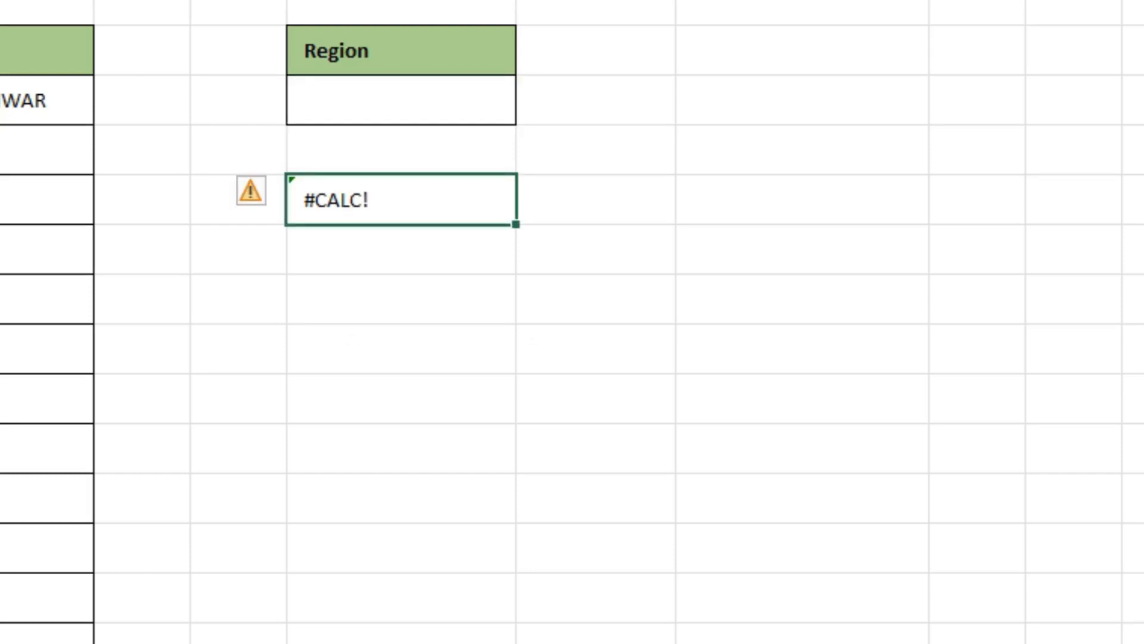
key("F2")
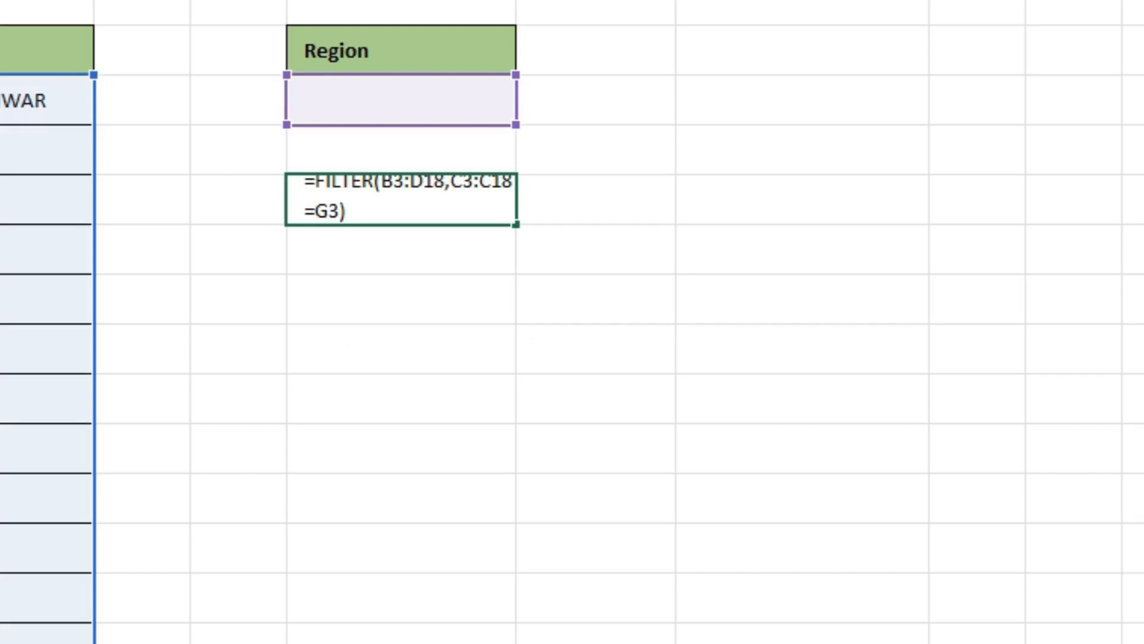
double_click(333, 210)
left_click_drag(548, 200, 537, 201)
key("Right")
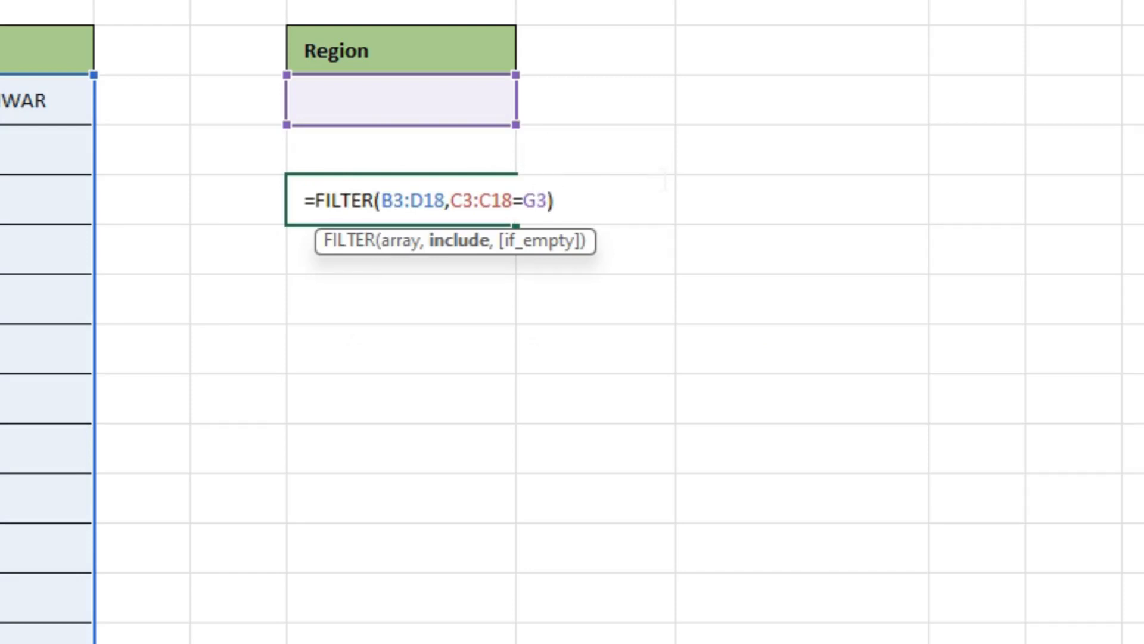
type(",\"\"")
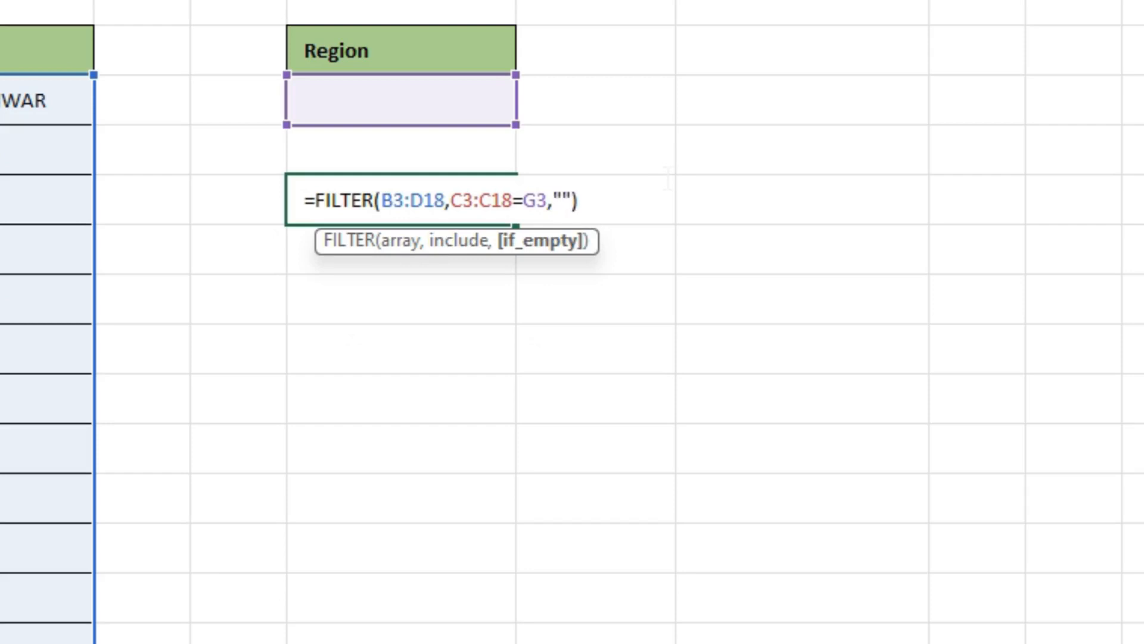
key("Return")
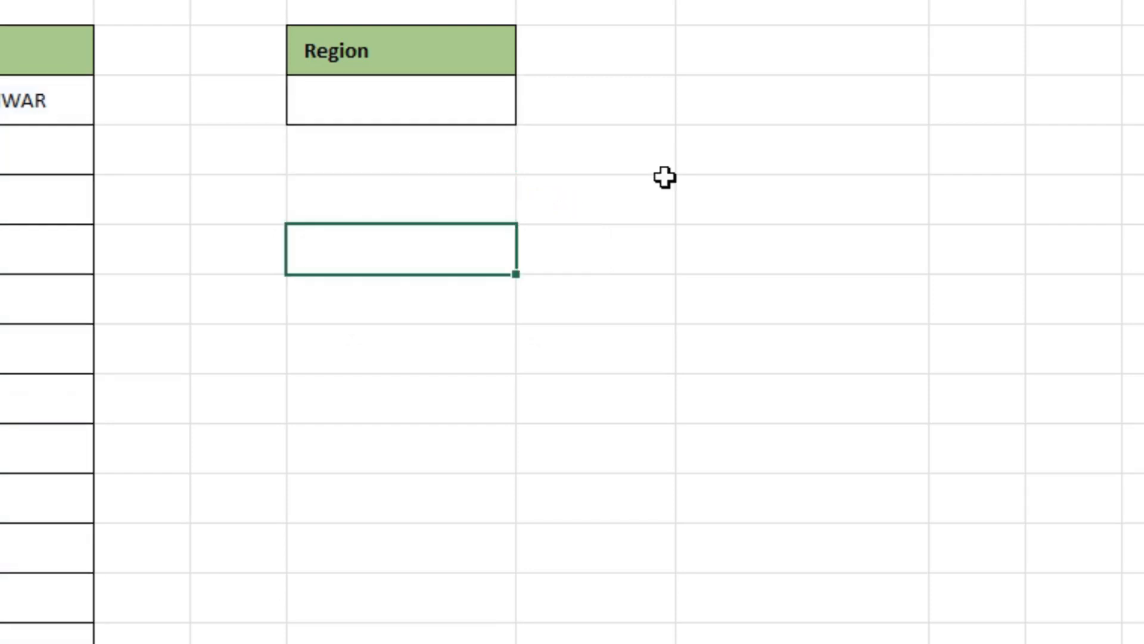
left_click(417, 186)
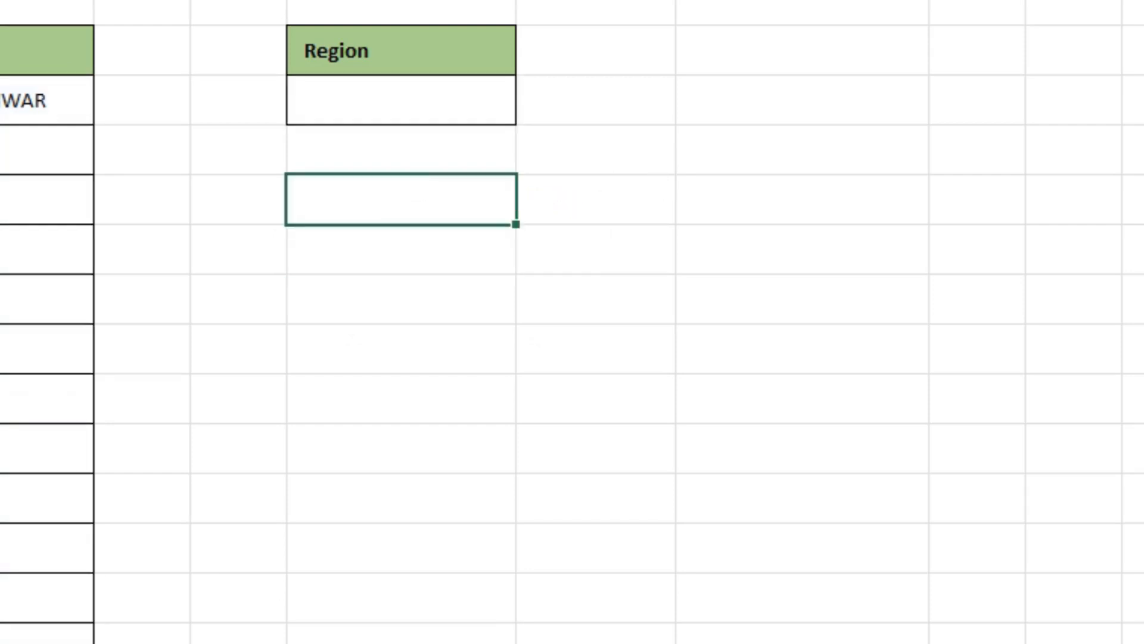
Step: Retest the revised filter with North and South, in that order, as the region criterion in G3
left_click(389, 105)
type("North")
key("Return")
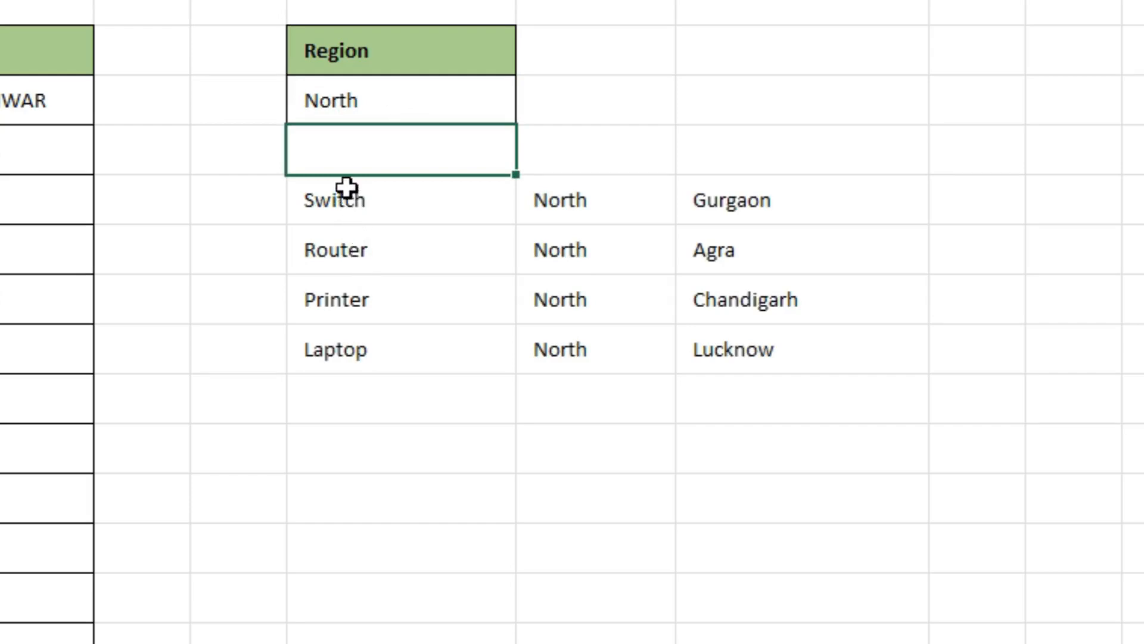
left_click(341, 113)
type("South")
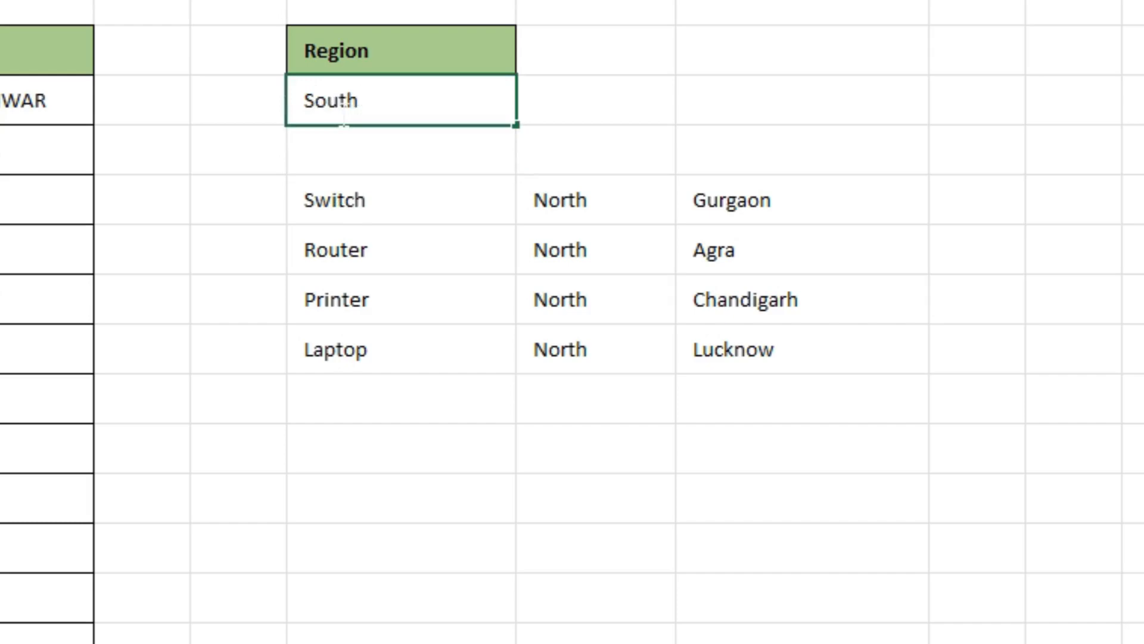
key("Return")
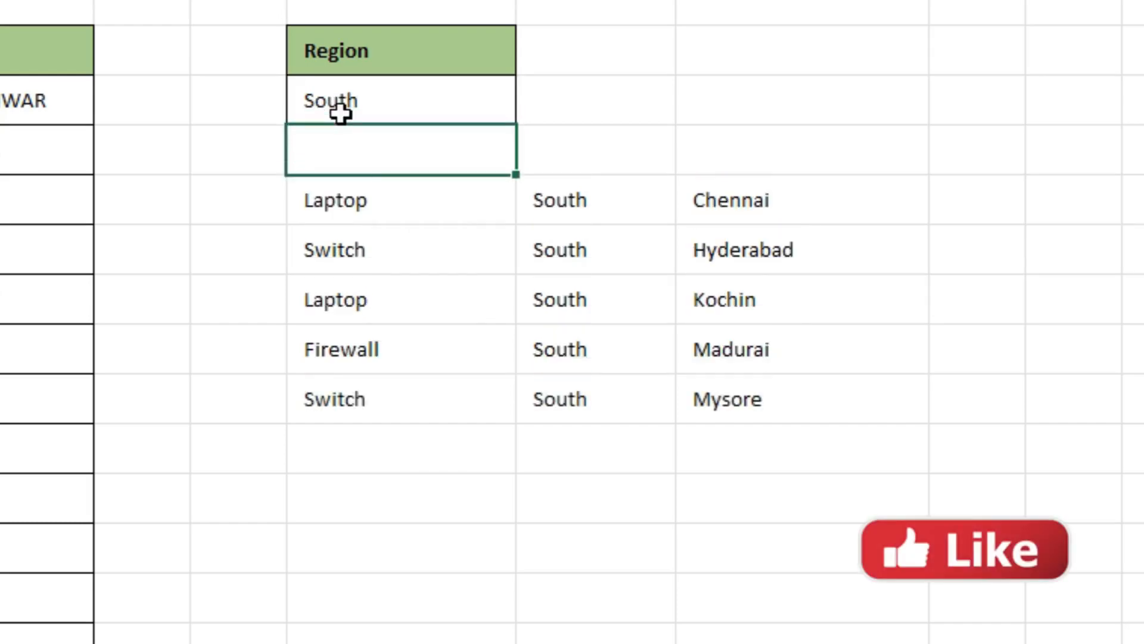
Step: Set the region criterion in G3 to the non-matching text andhfj to test the if_empty argument
left_click(341, 112)
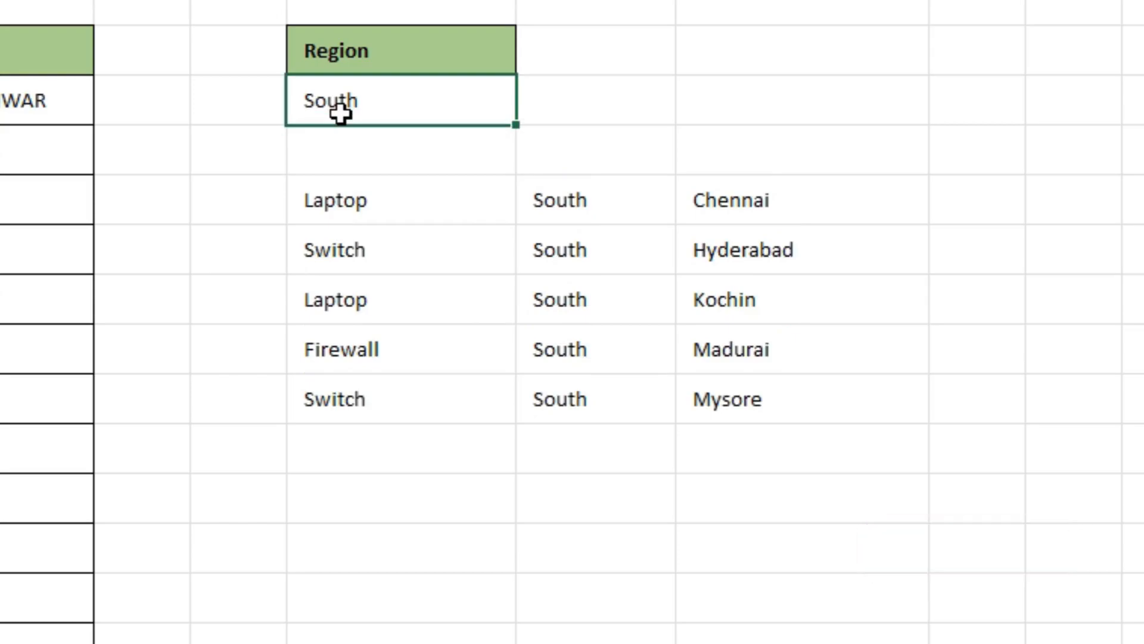
type("andhfj")
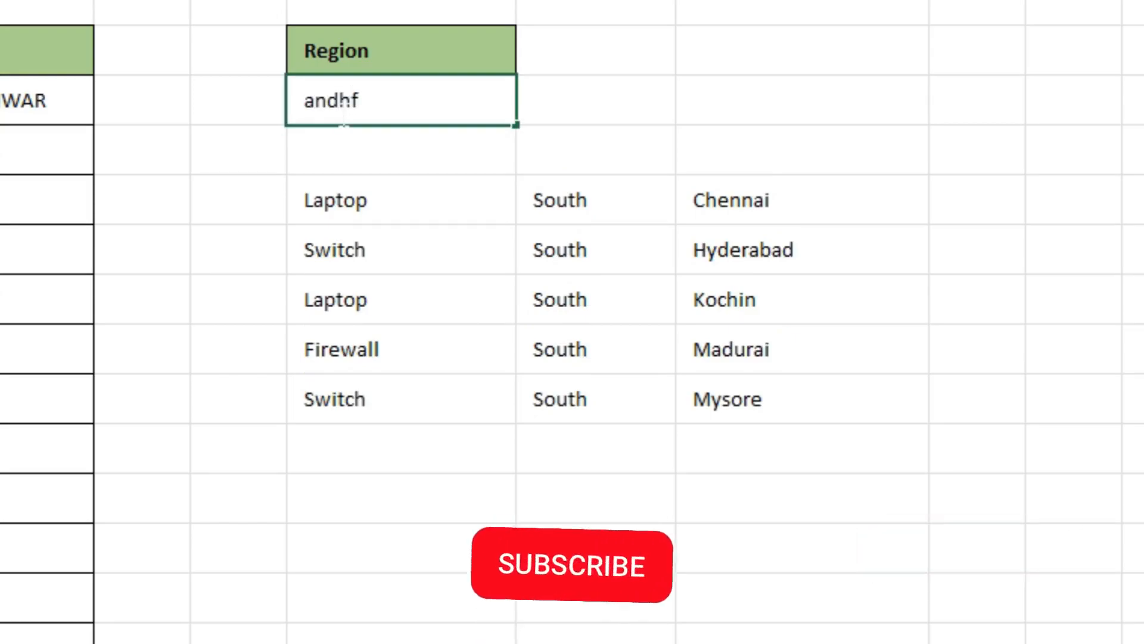
key("Return")
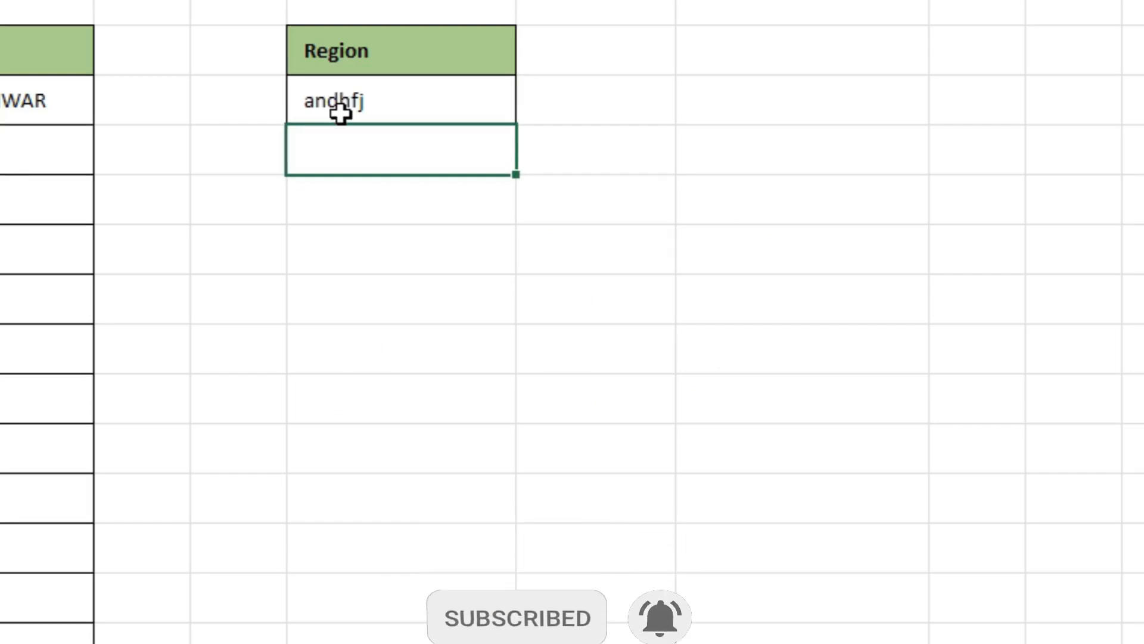
Step: Clear the region criterion in G3 and review the product list in I4:I9 on the CountIF sheet
left_click(341, 112)
key("Delete")
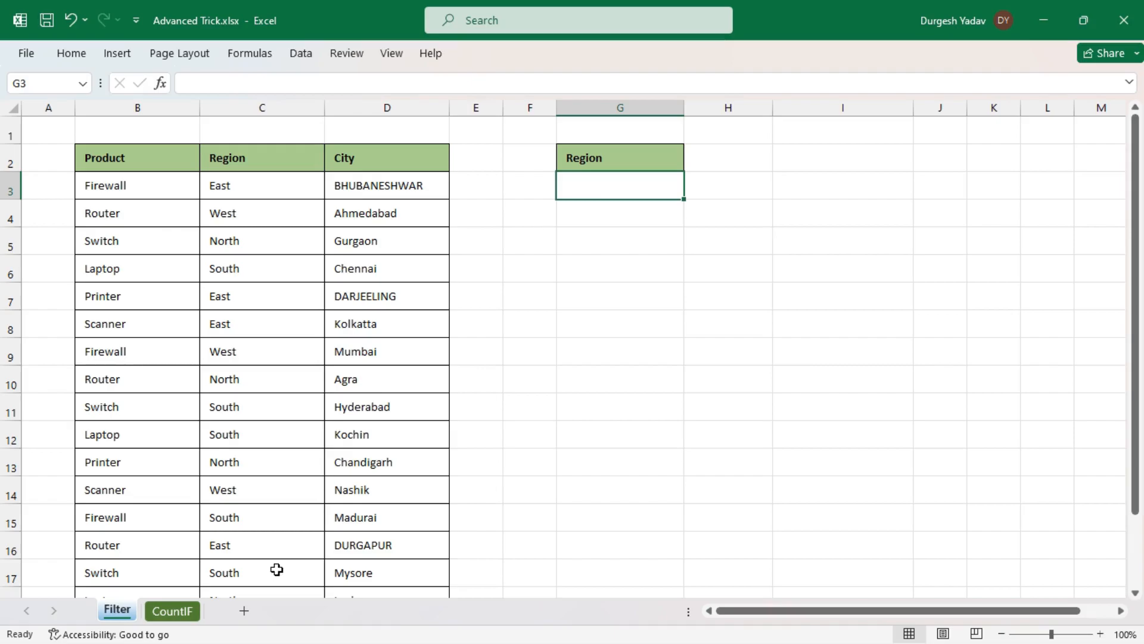
left_click(179, 614)
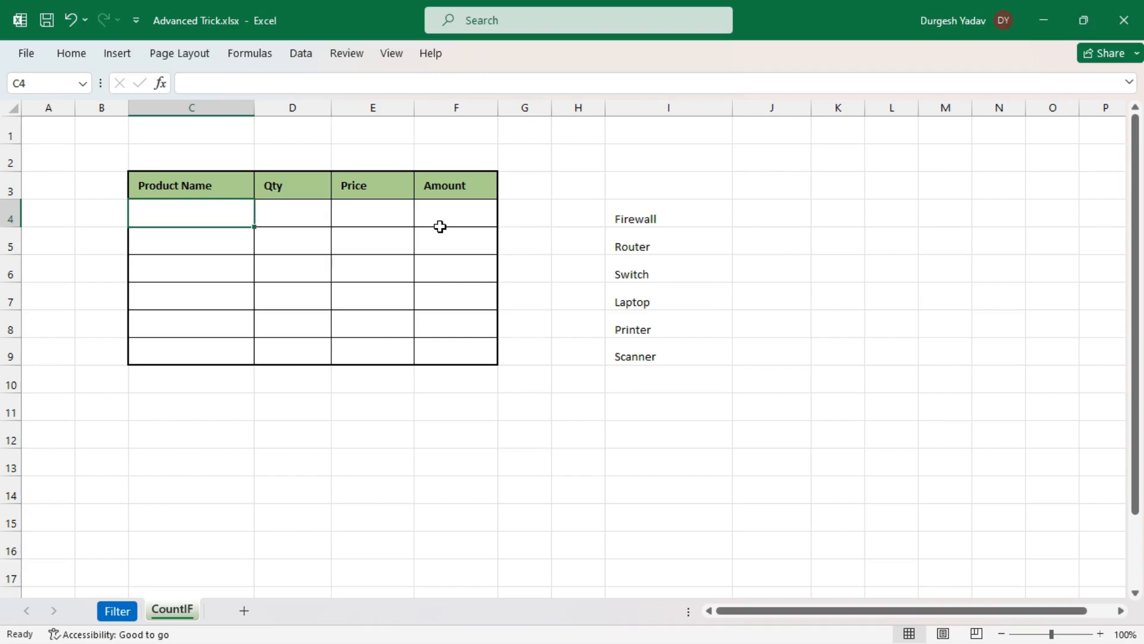
left_click_drag(621, 215, 624, 358)
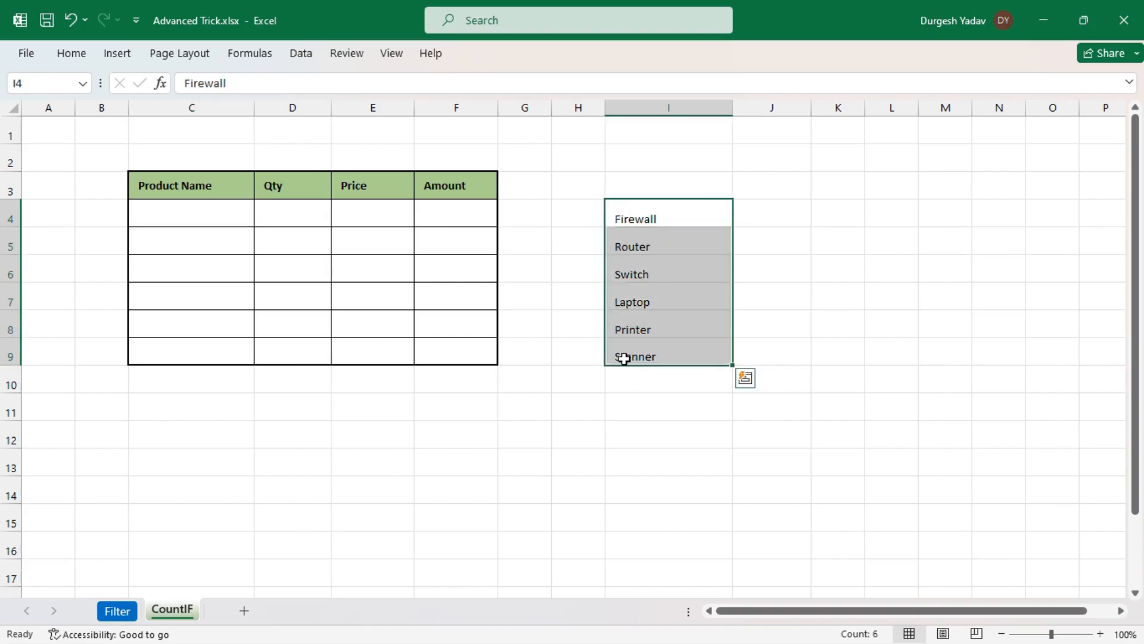
left_click(172, 218)
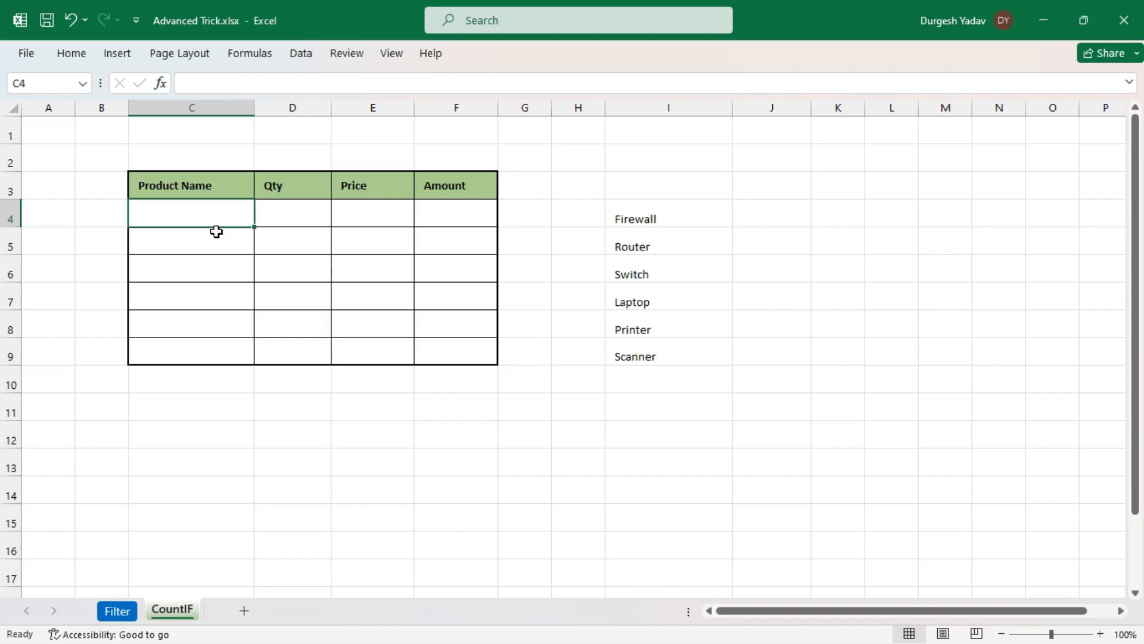
Step: Start a FILTER formula in J4 with I4:I9 as the array and a COUNTIF function as the include argument
left_click(766, 215)
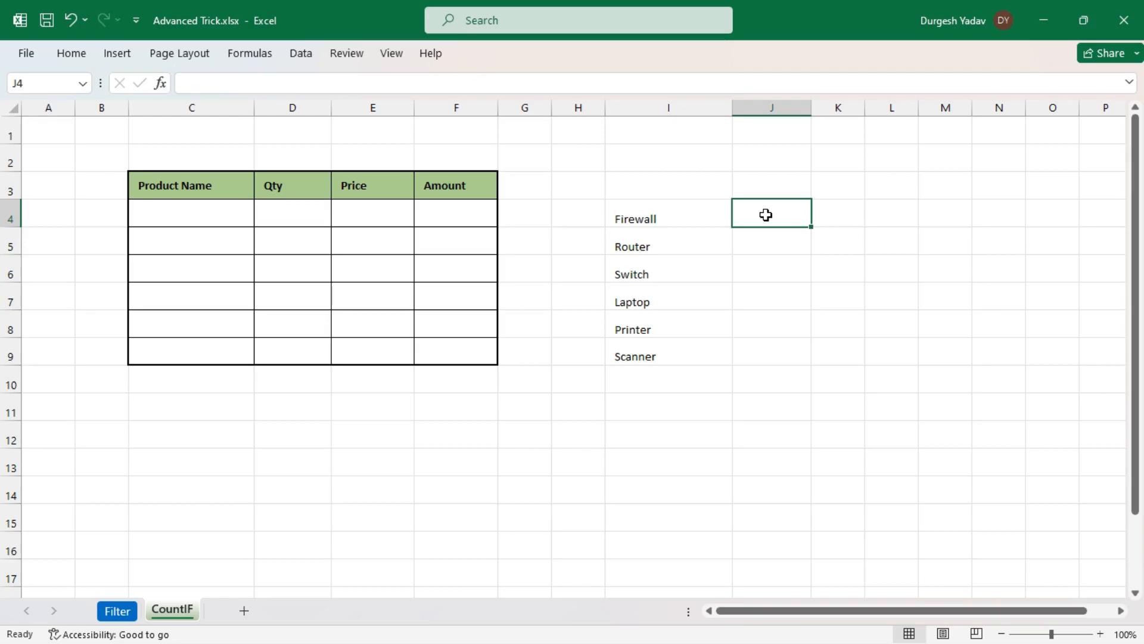
type("fil")
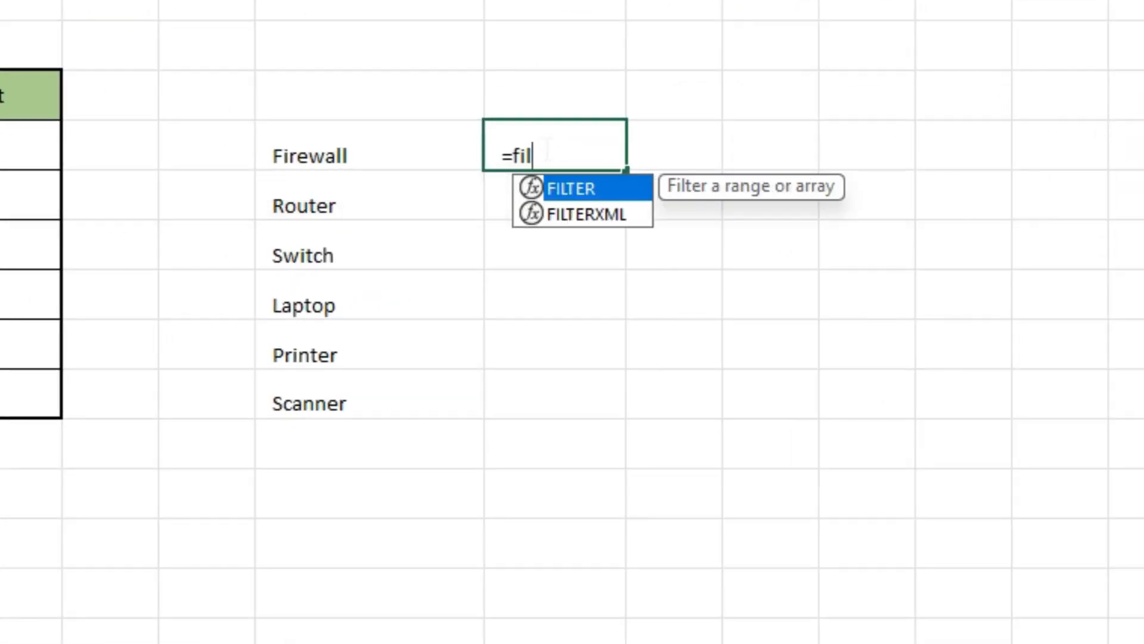
key("Tab")
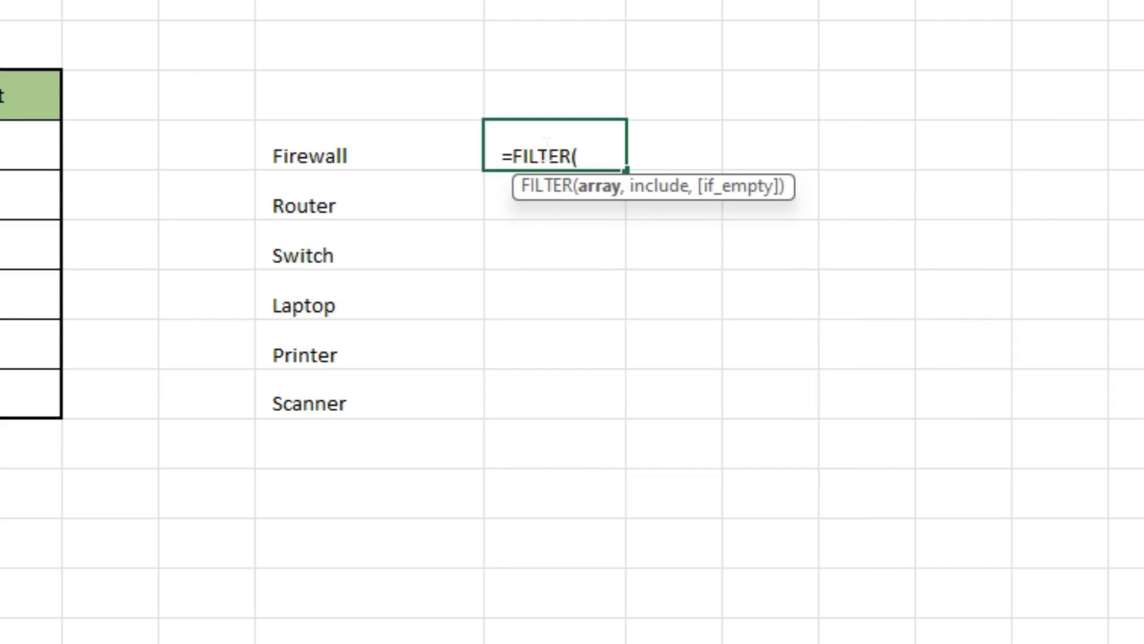
left_click_drag(329, 152, 325, 383)
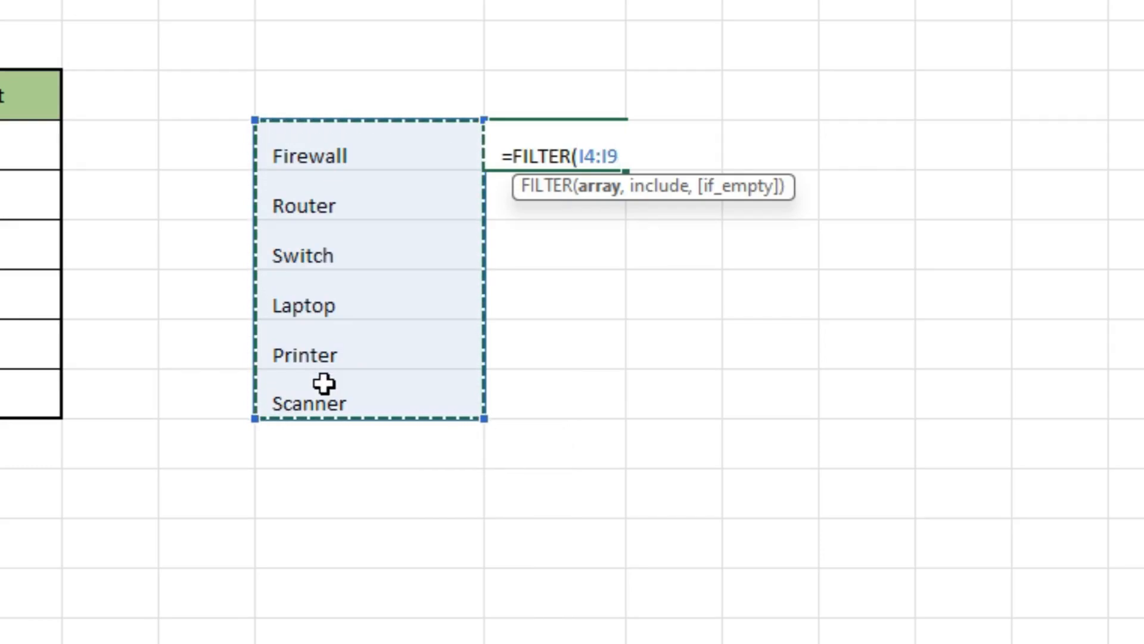
type(",count")
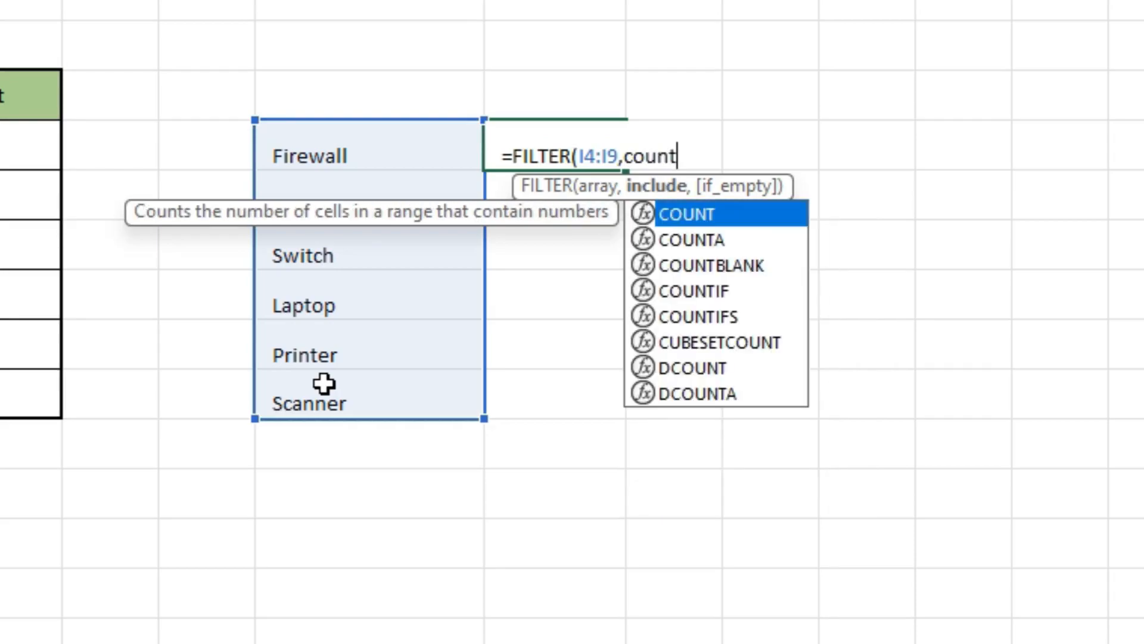
key("Down")
key("Down")
key("Down")
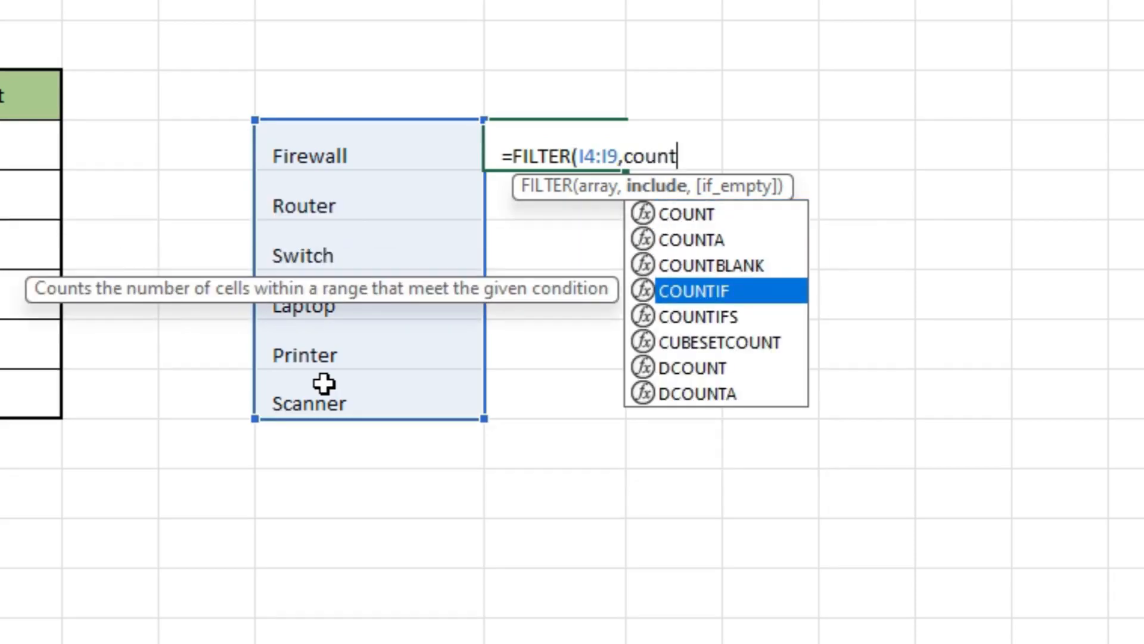
key("Tab")
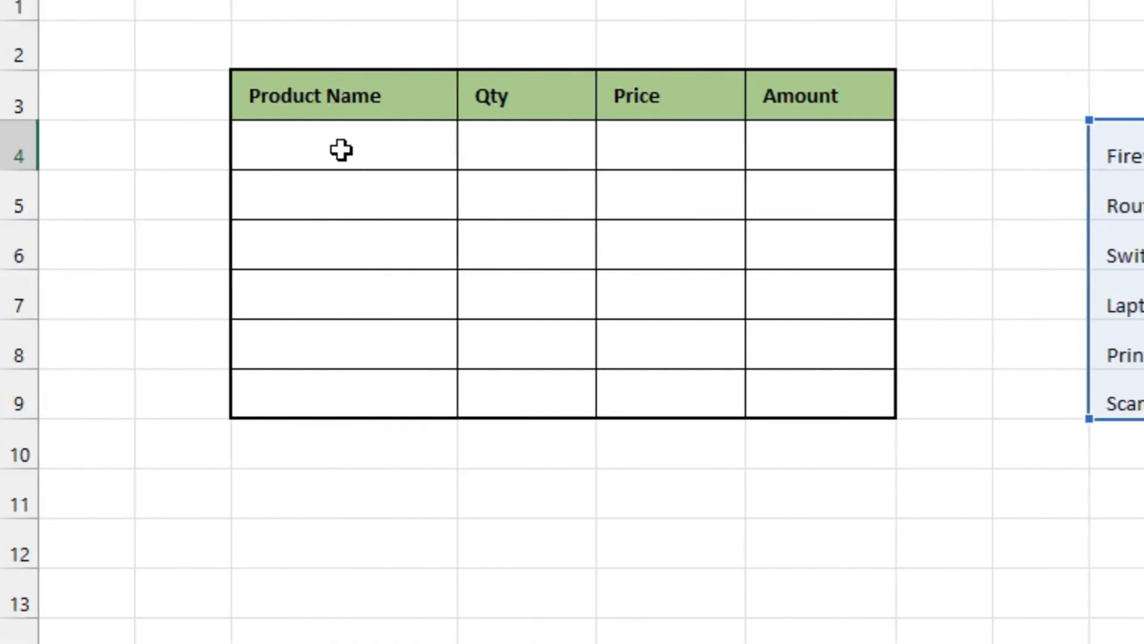
Step: Complete the J4 formula with COUNTIF range C4:C9, criteria I4:I9 and the condition =0
left_click_drag(341, 149, 353, 373)
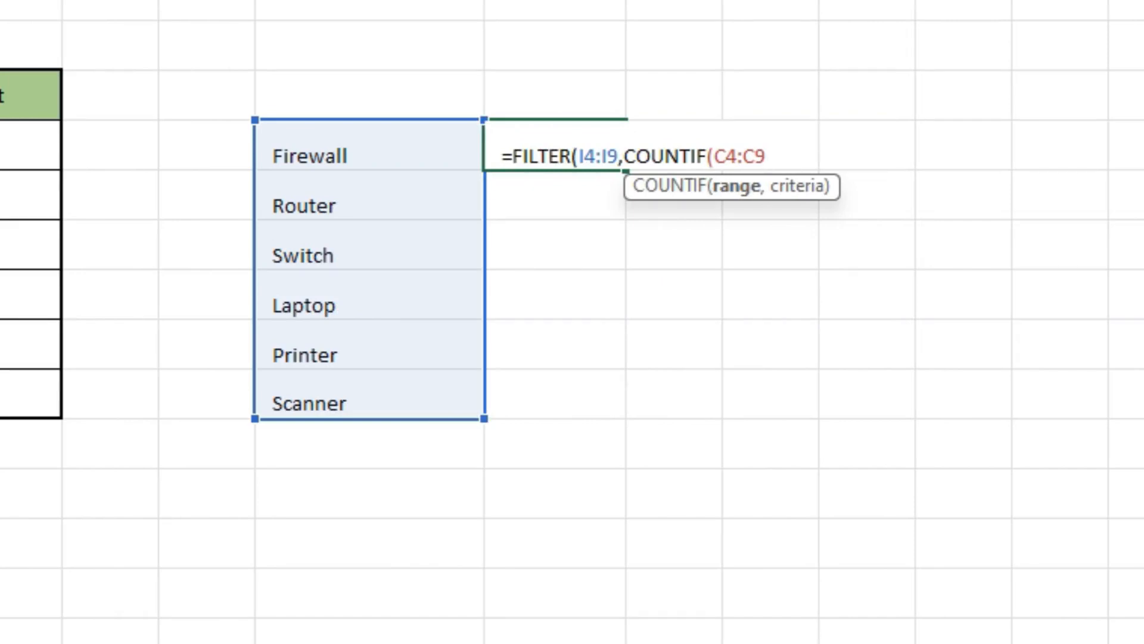
type(",")
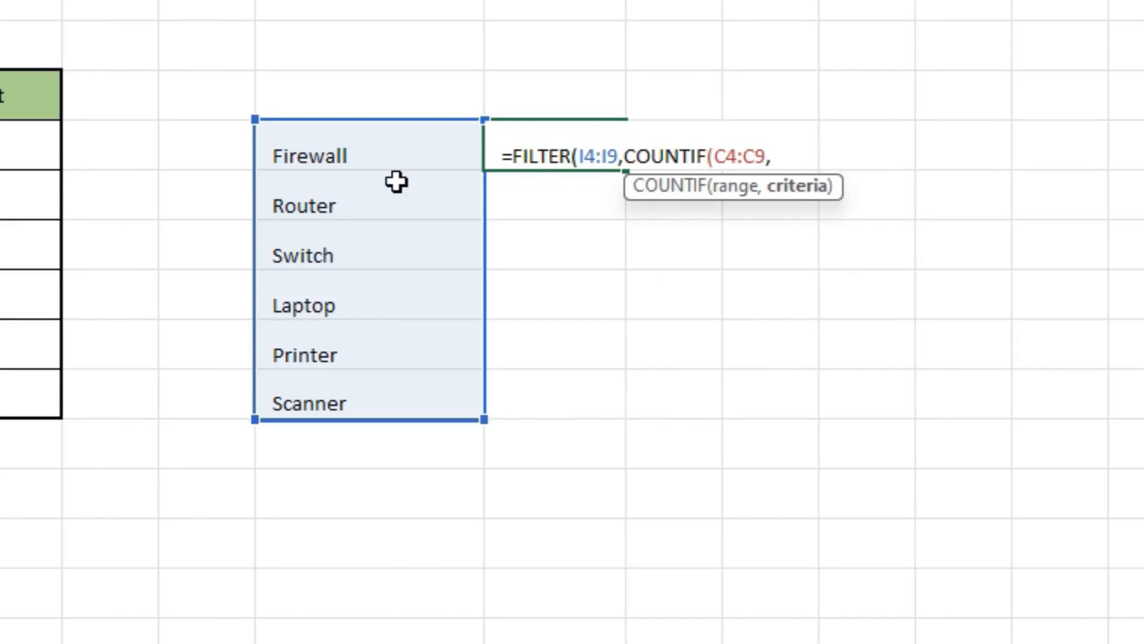
left_click_drag(332, 149, 330, 391)
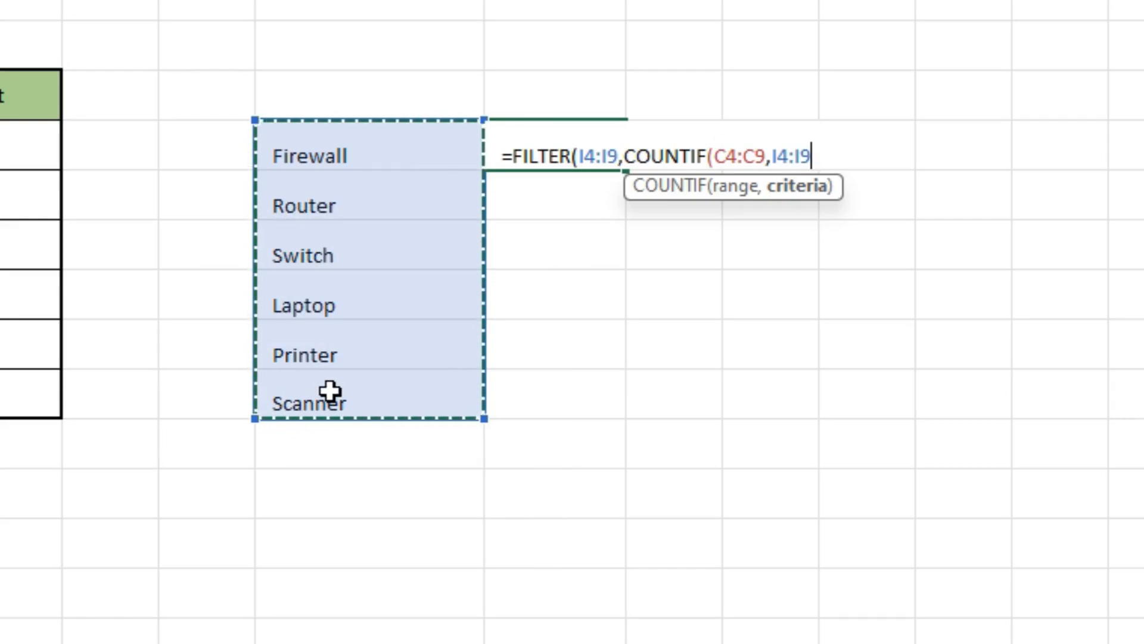
type(")")
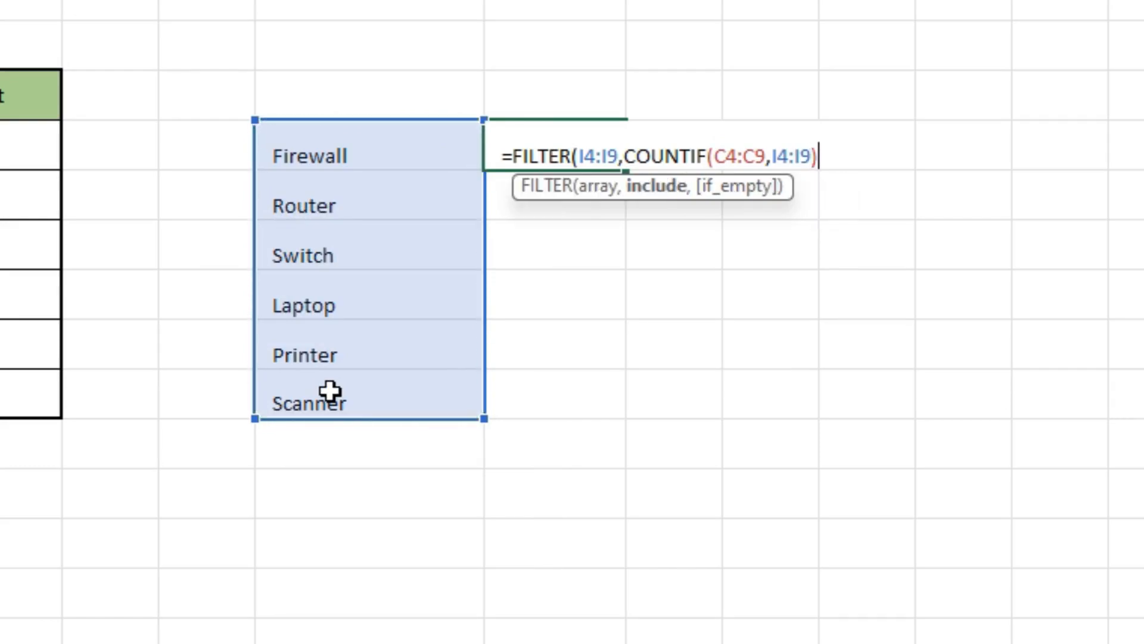
type("=0")
type(")")
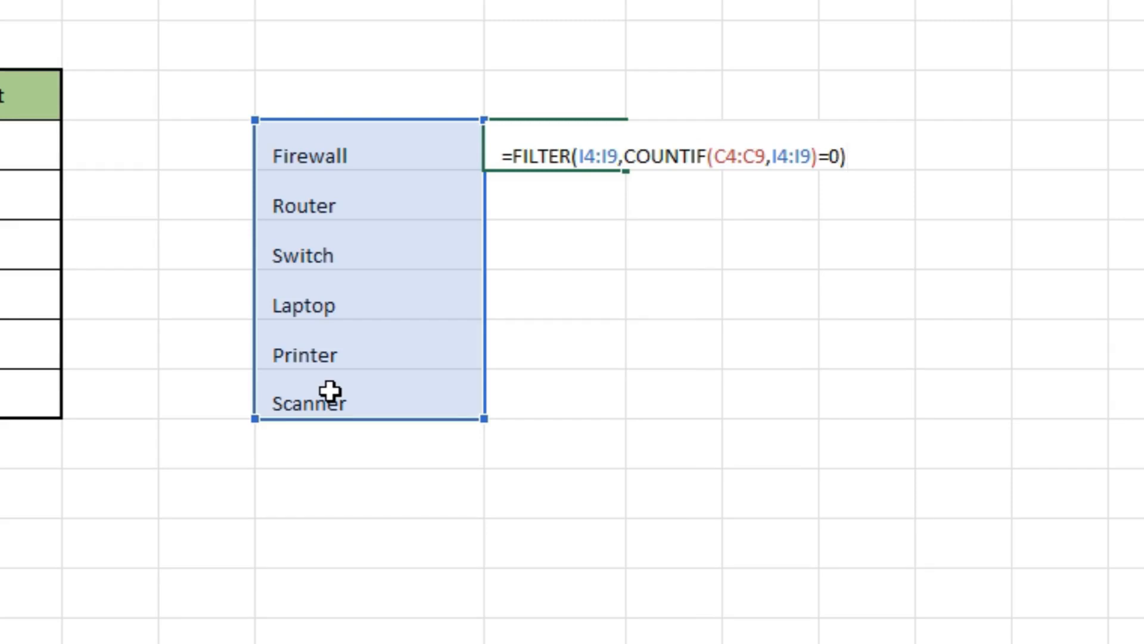
key("Return")
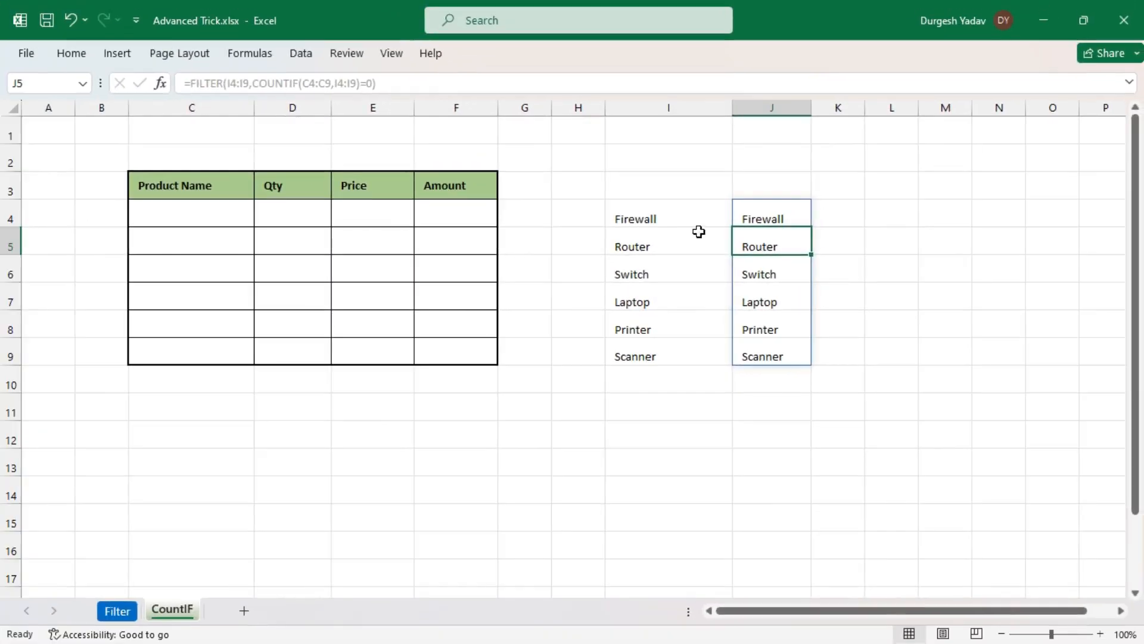
Step: Compare the original product list in I4:I9 with the FILTER output in J4:J9
left_click_drag(651, 217, 647, 353)
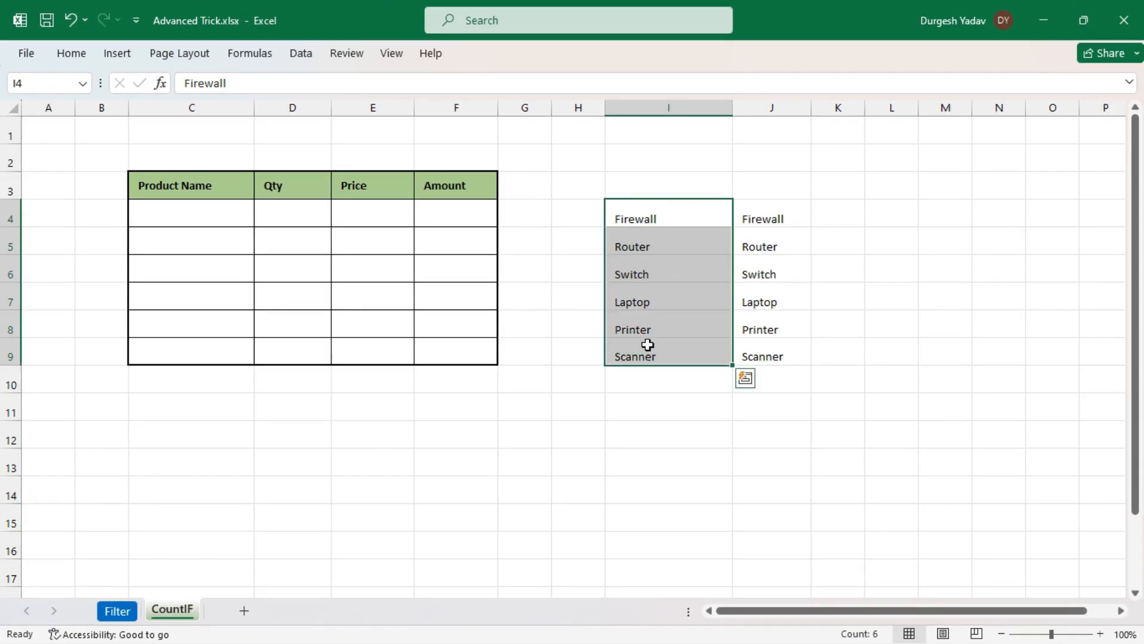
left_click(770, 218)
left_click_drag(769, 218, 767, 331)
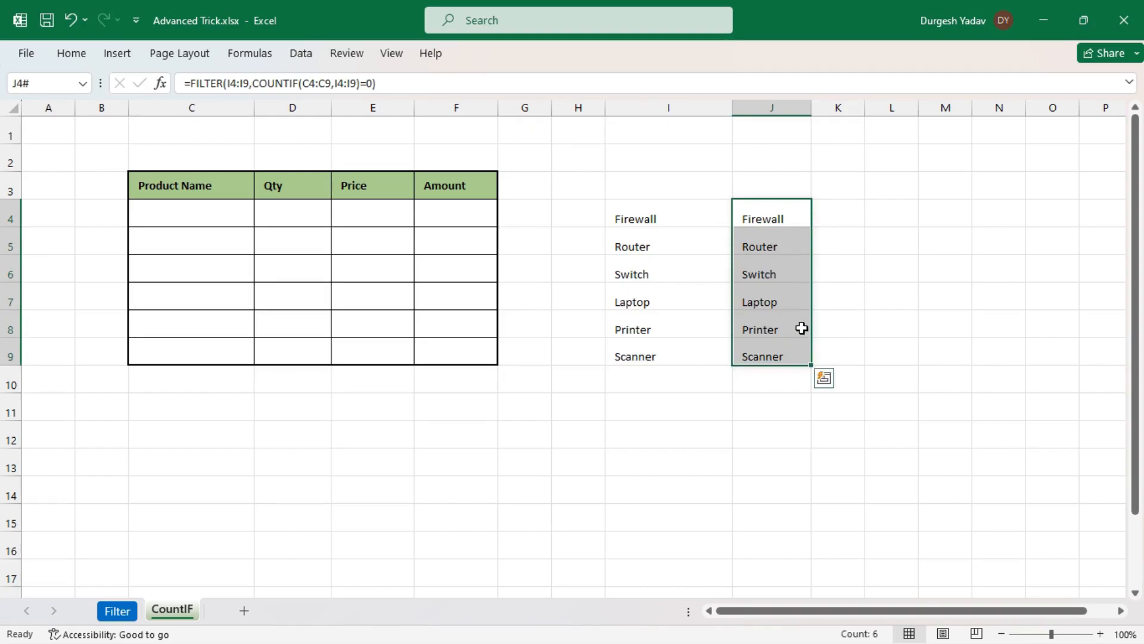
left_click(881, 301)
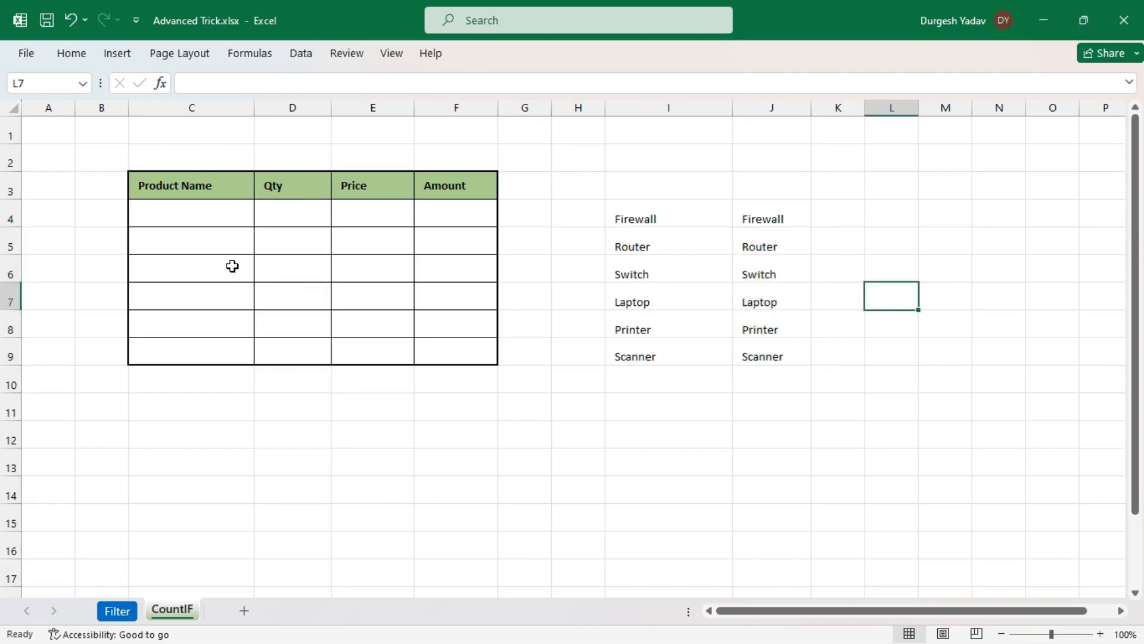
Step: Apply List data validation to the Product Name cells C4:C9 with the source =$J$4:$J$9
left_click_drag(187, 217, 185, 341)
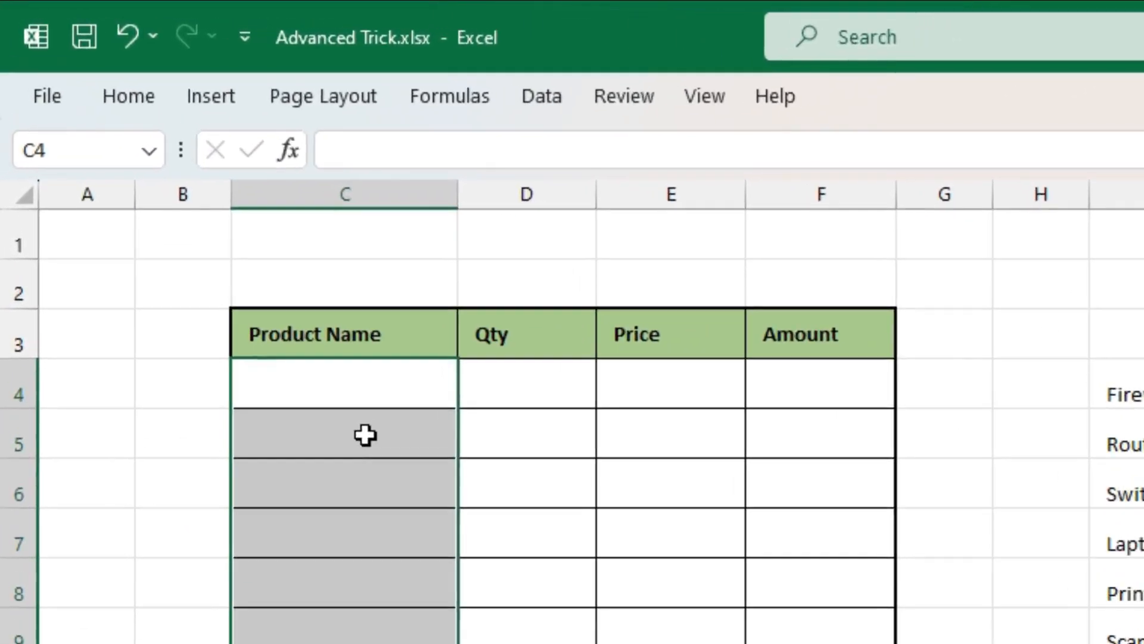
left_click(538, 96)
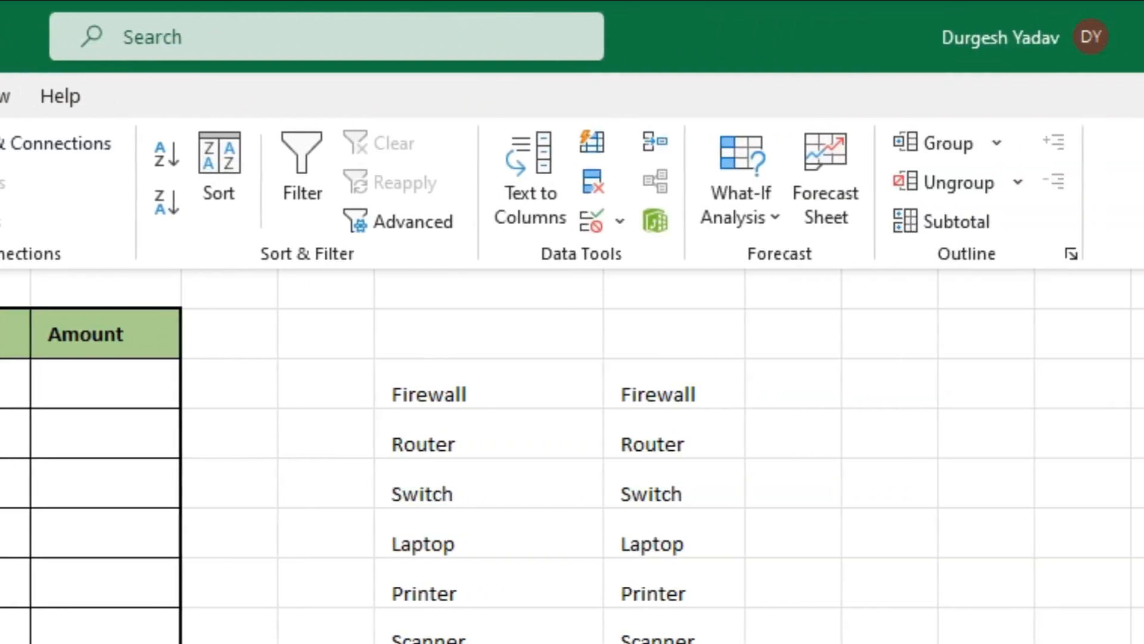
left_click(592, 229)
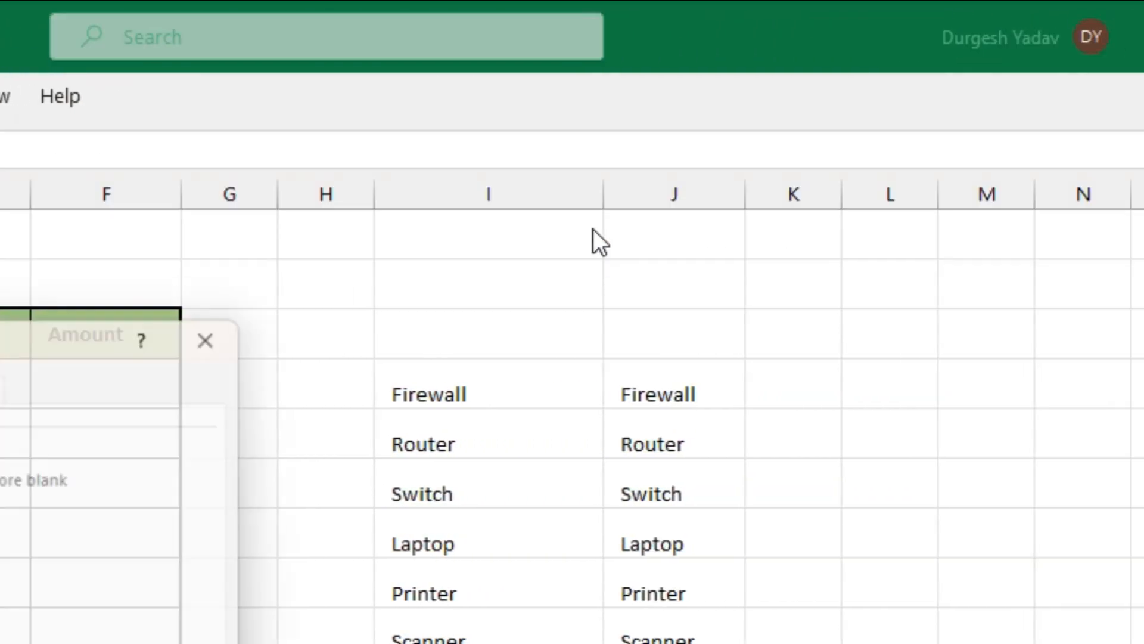
left_click(0, 486)
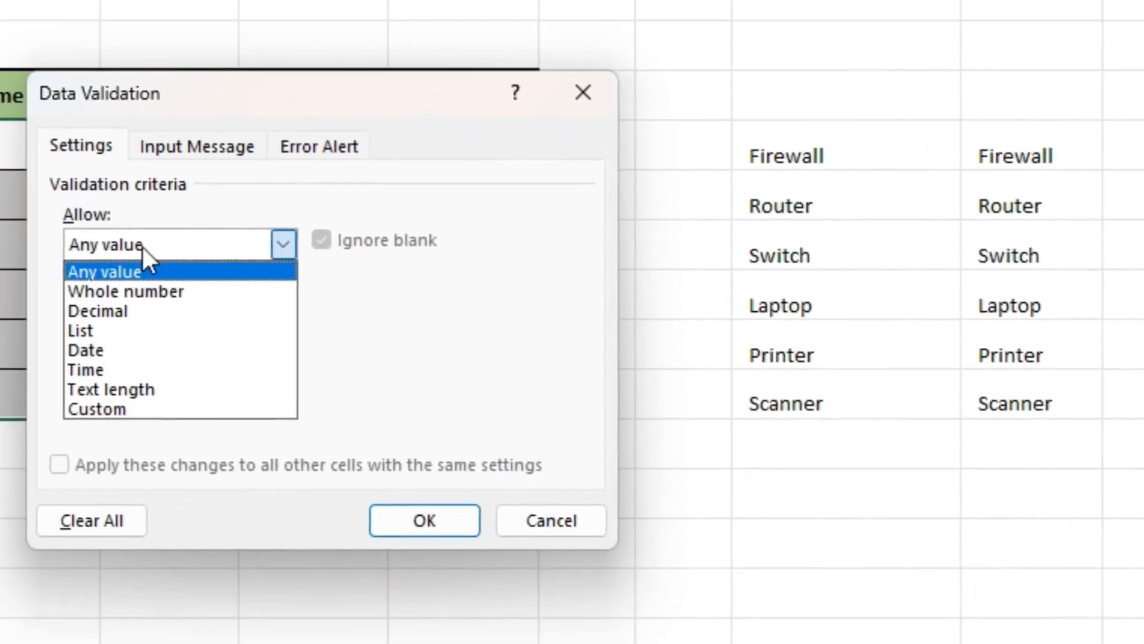
left_click(82, 352)
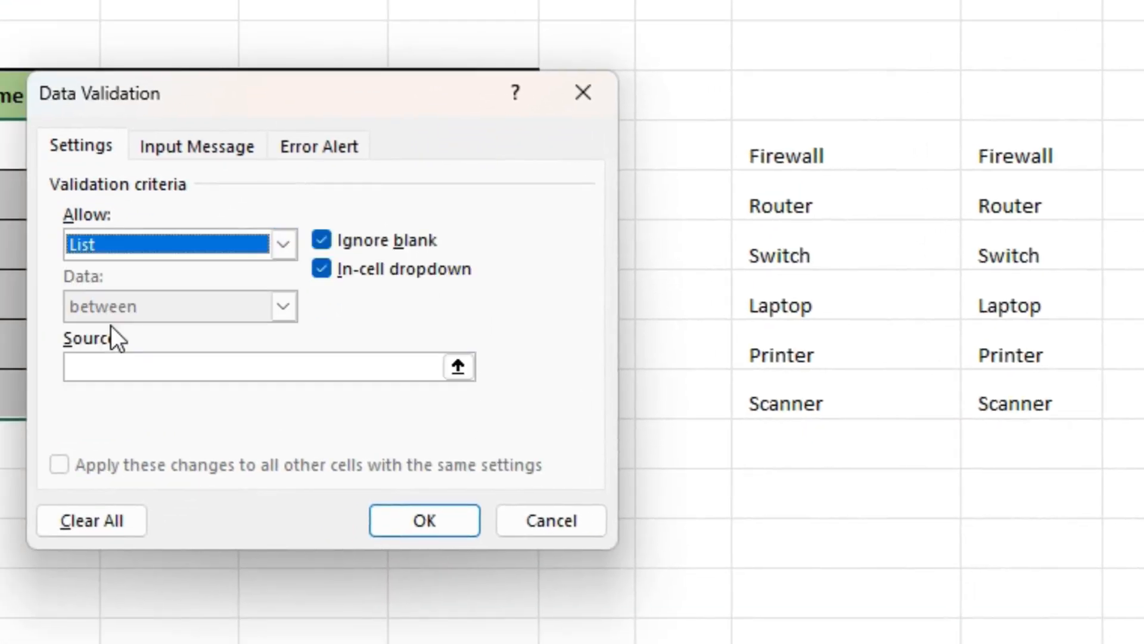
left_click(128, 369)
left_click_drag(1037, 150, 1046, 392)
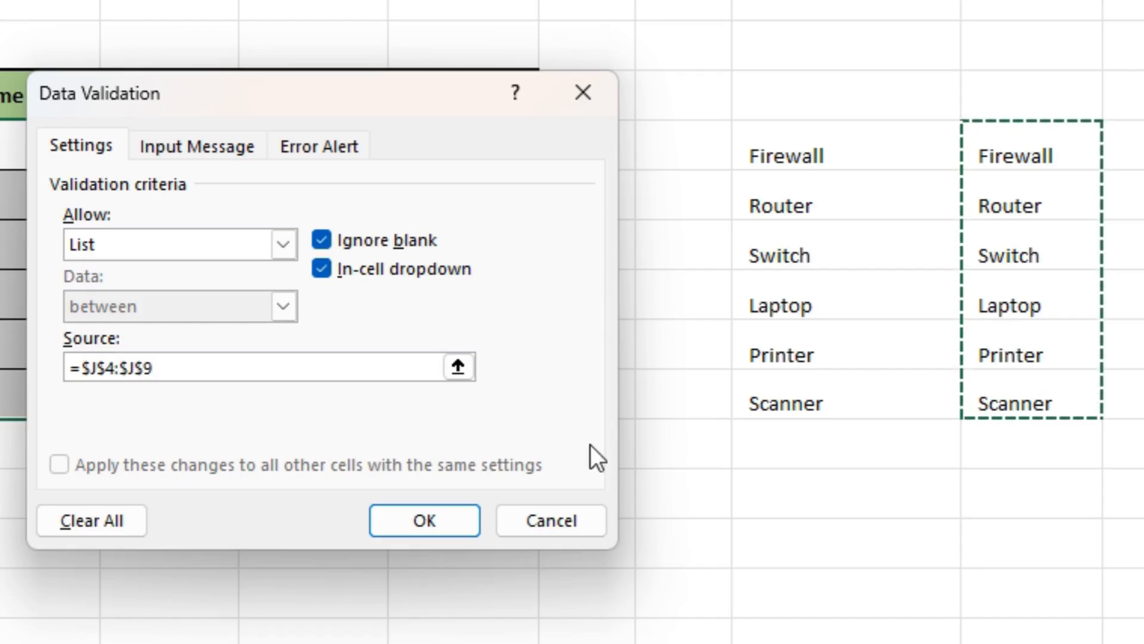
left_click(438, 521)
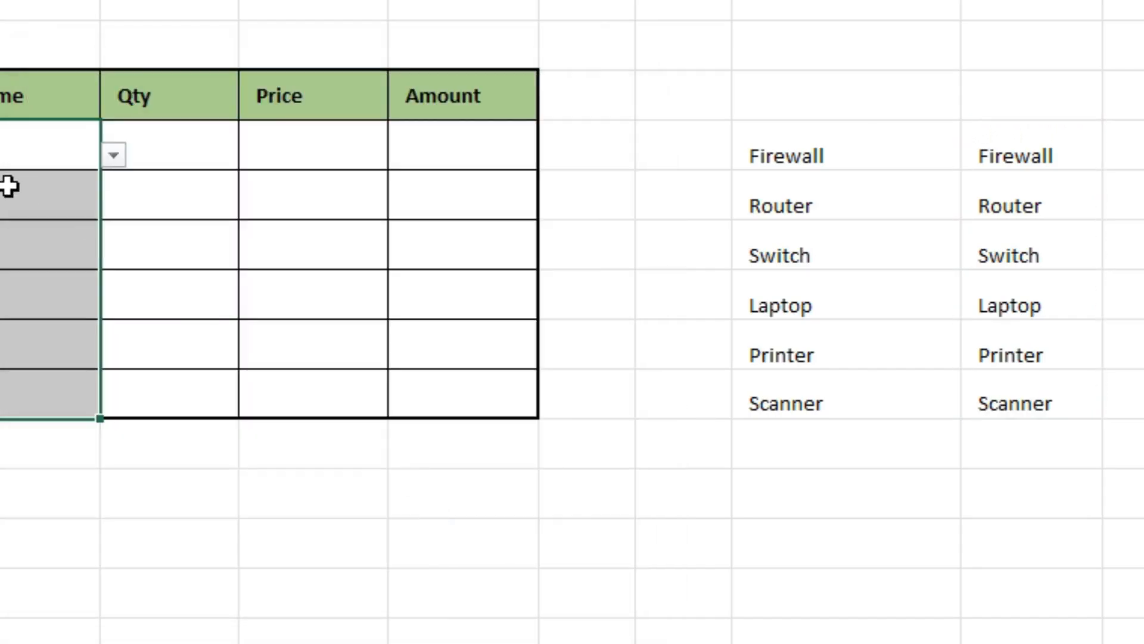
Step: Choose Laptop from the dropdown list in C4 as the first product name
left_click(8, 187)
left_click(63, 152)
left_click(262, 220)
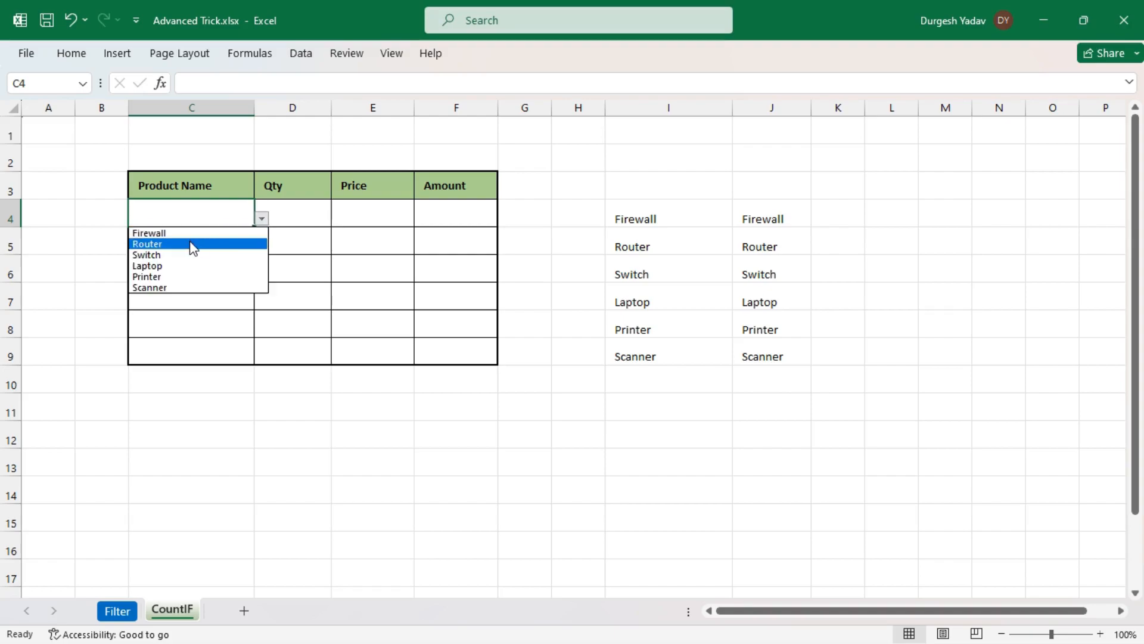
left_click(166, 270)
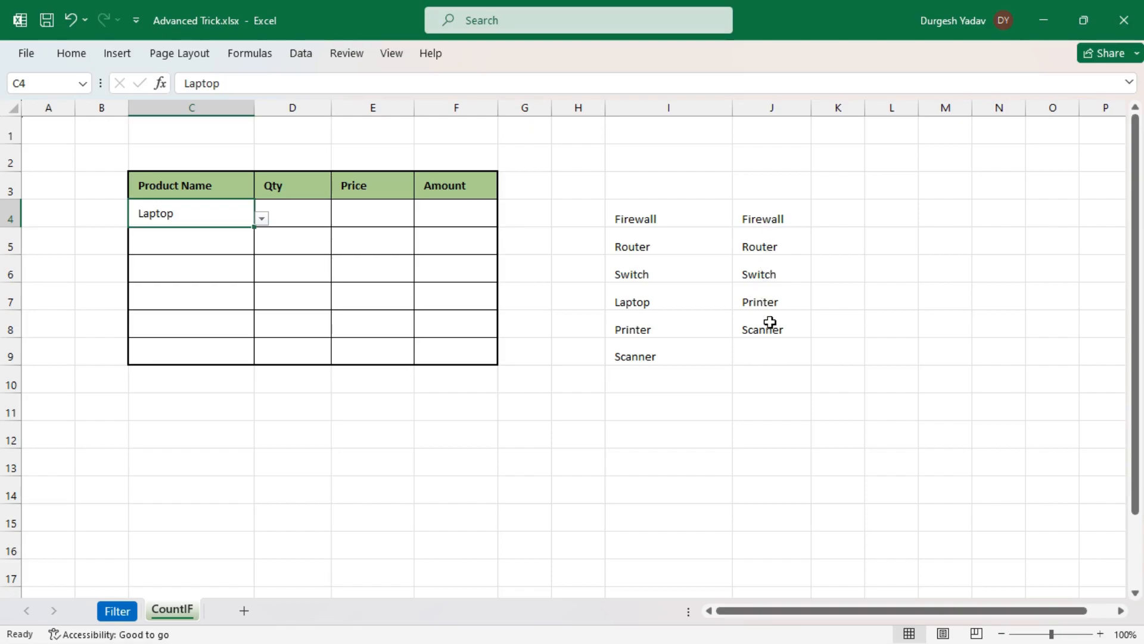
Step: Choose Firewall in C5 and Switch in C6 from their product dropdown lists
left_click(213, 245)
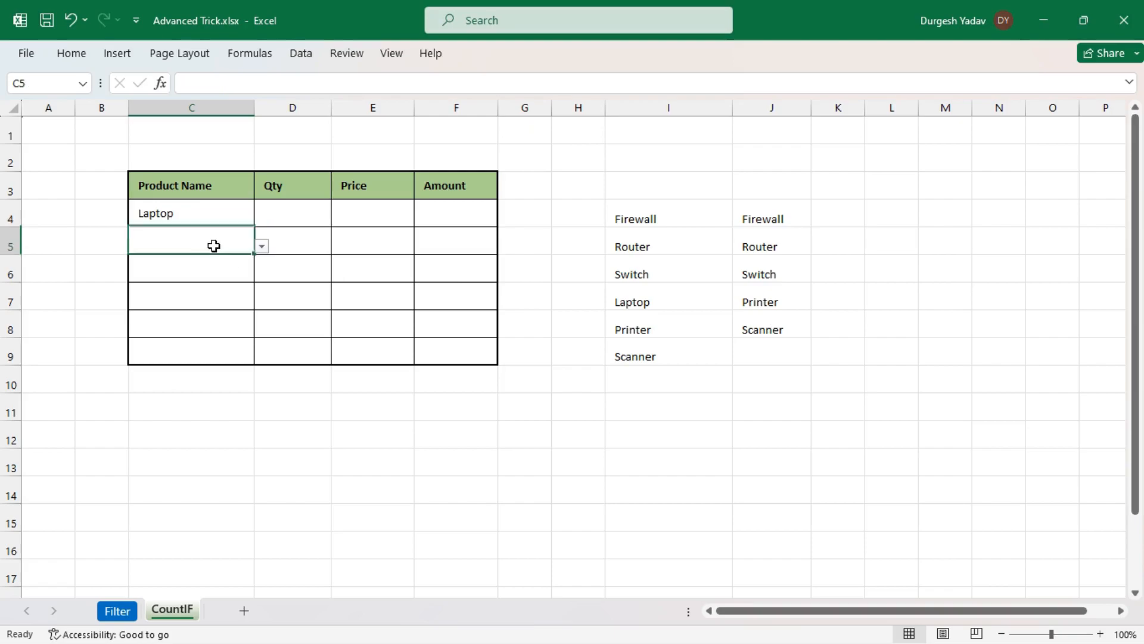
left_click(263, 249)
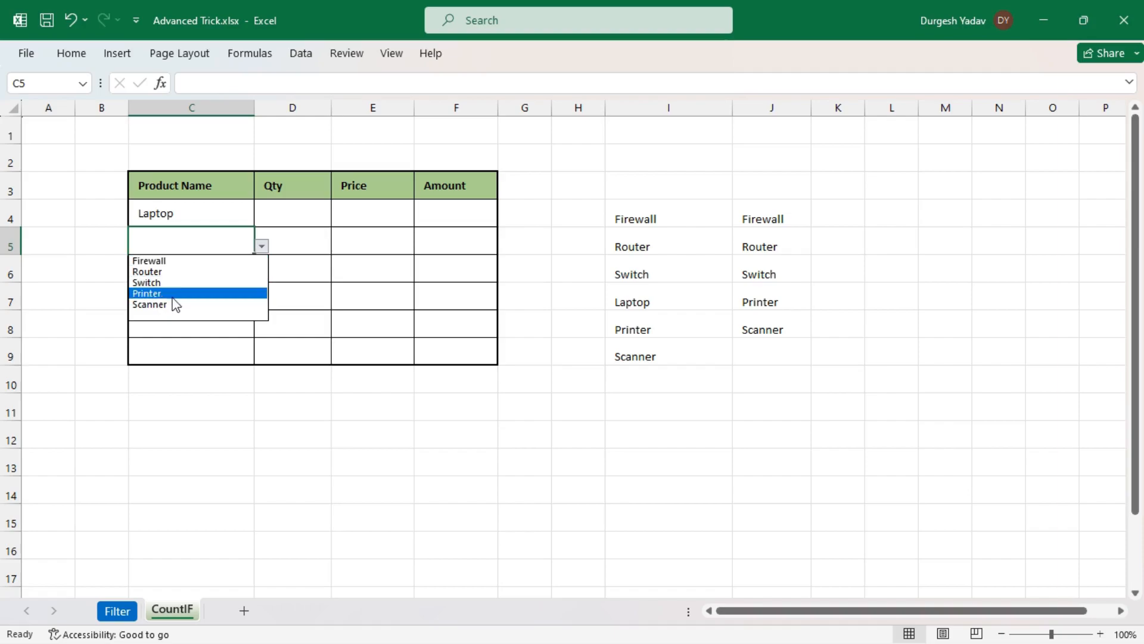
left_click(166, 262)
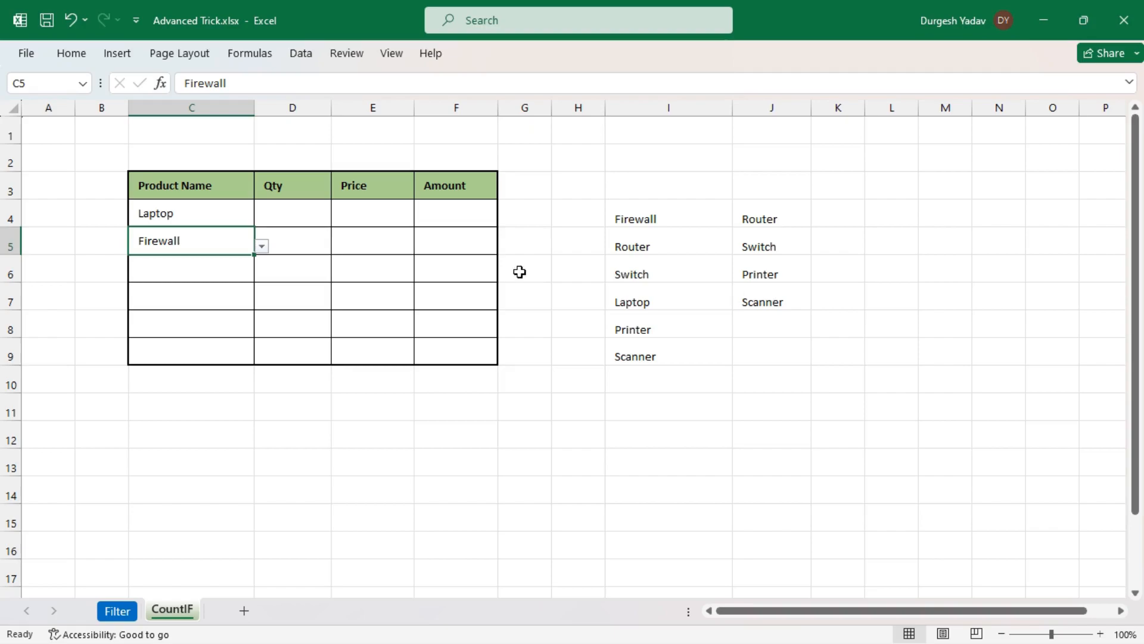
left_click(233, 268)
left_click(262, 276)
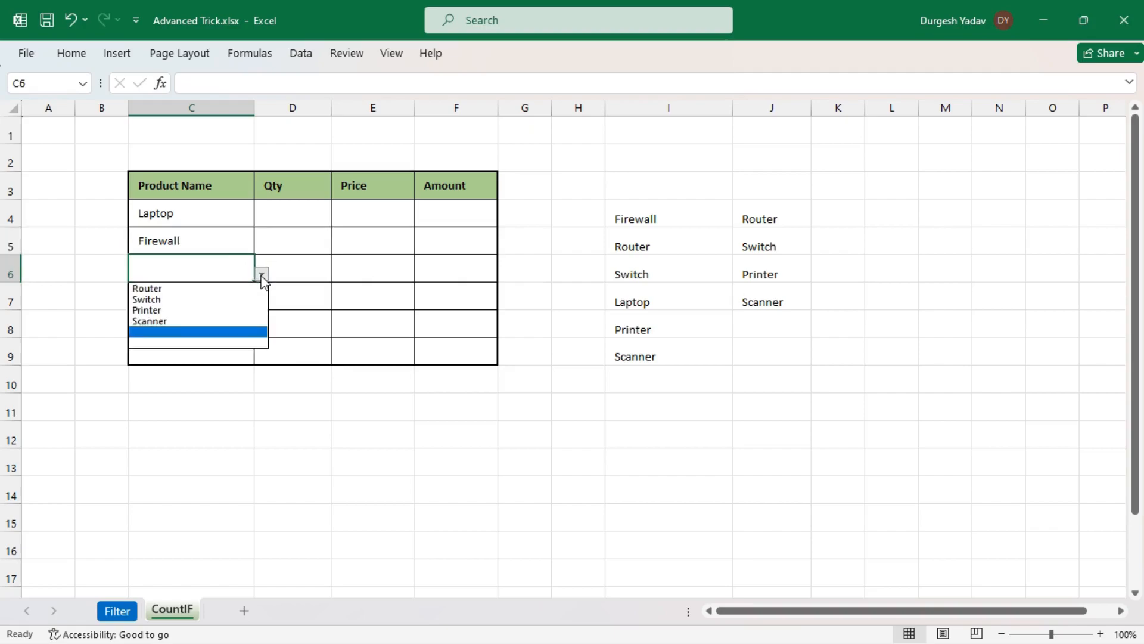
left_click(154, 300)
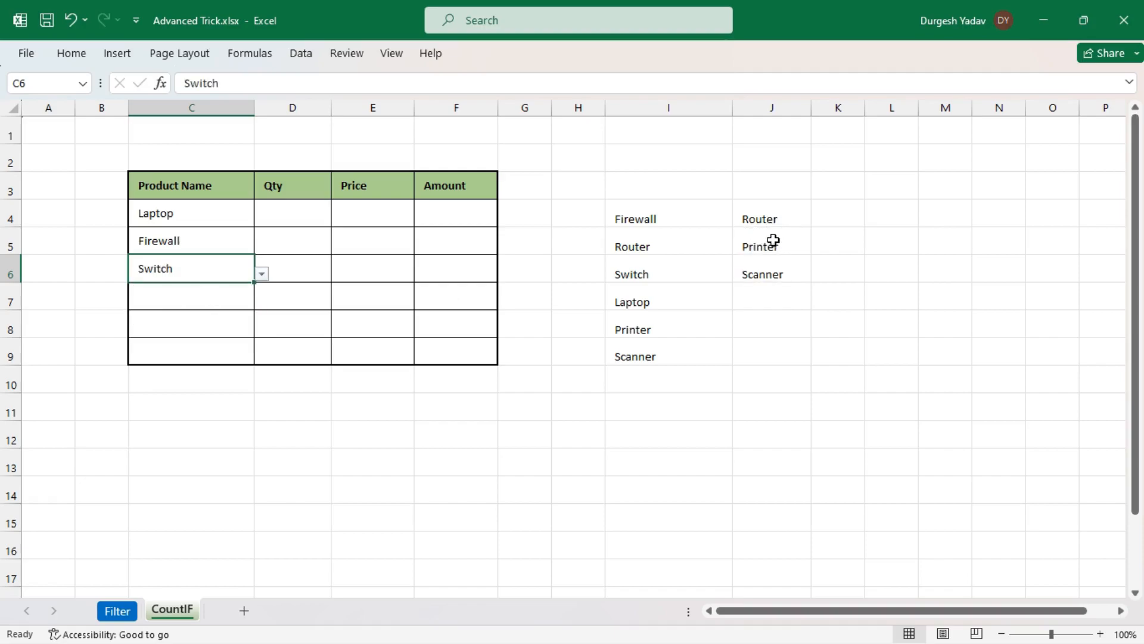
Step: Choose Router in C7 and Scanner in C8 from their product dropdown lists
left_click(197, 296)
left_click(263, 302)
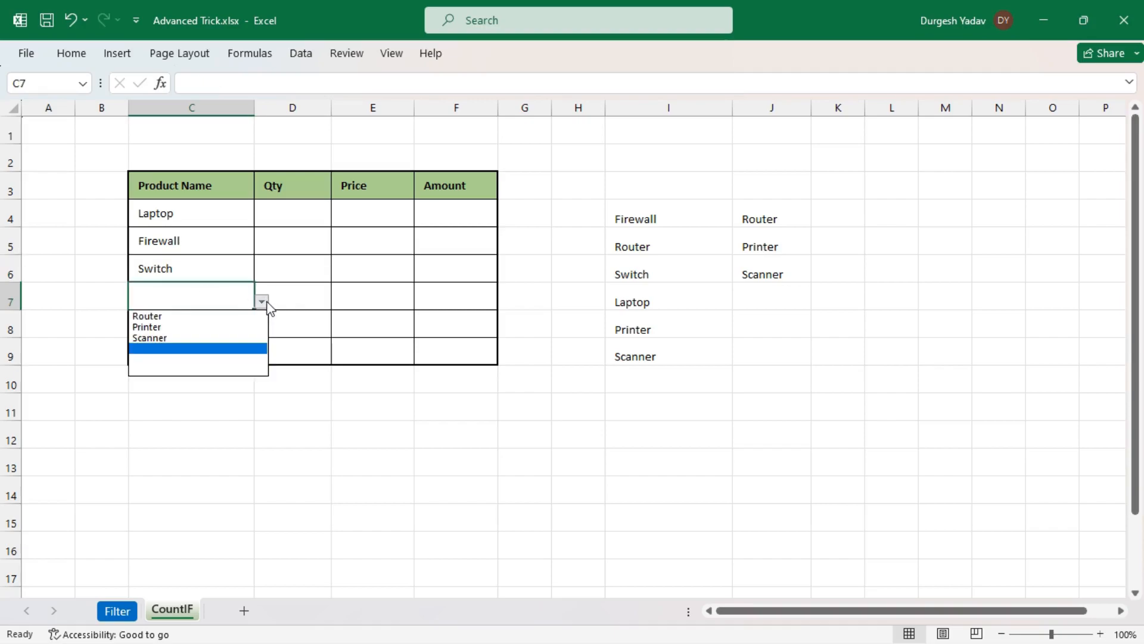
left_click(165, 317)
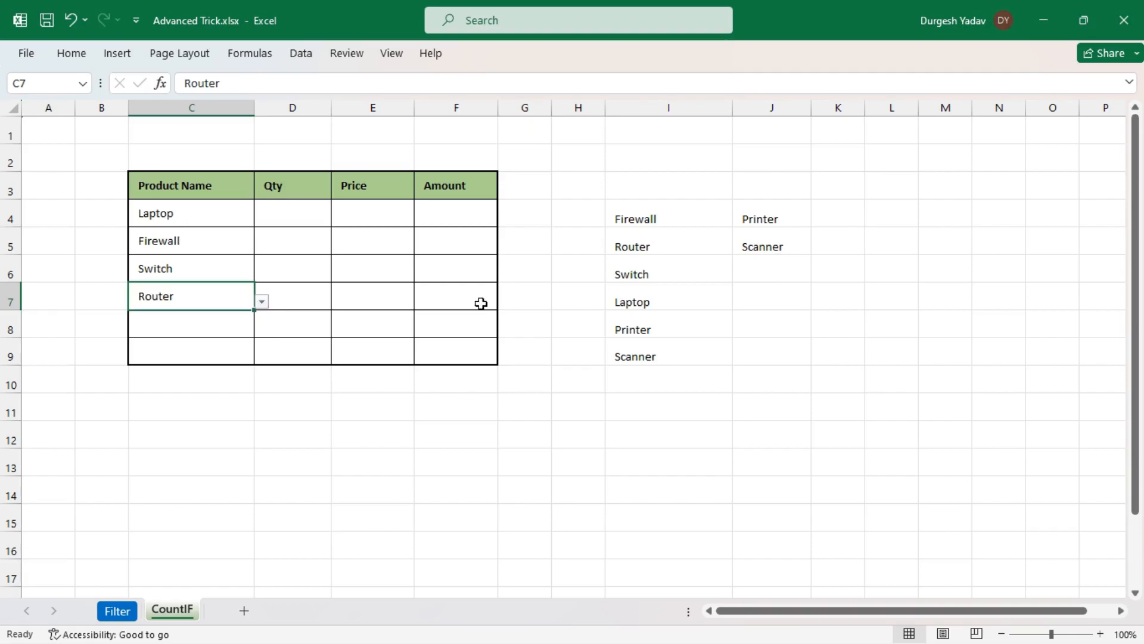
left_click(229, 326)
left_click(262, 330)
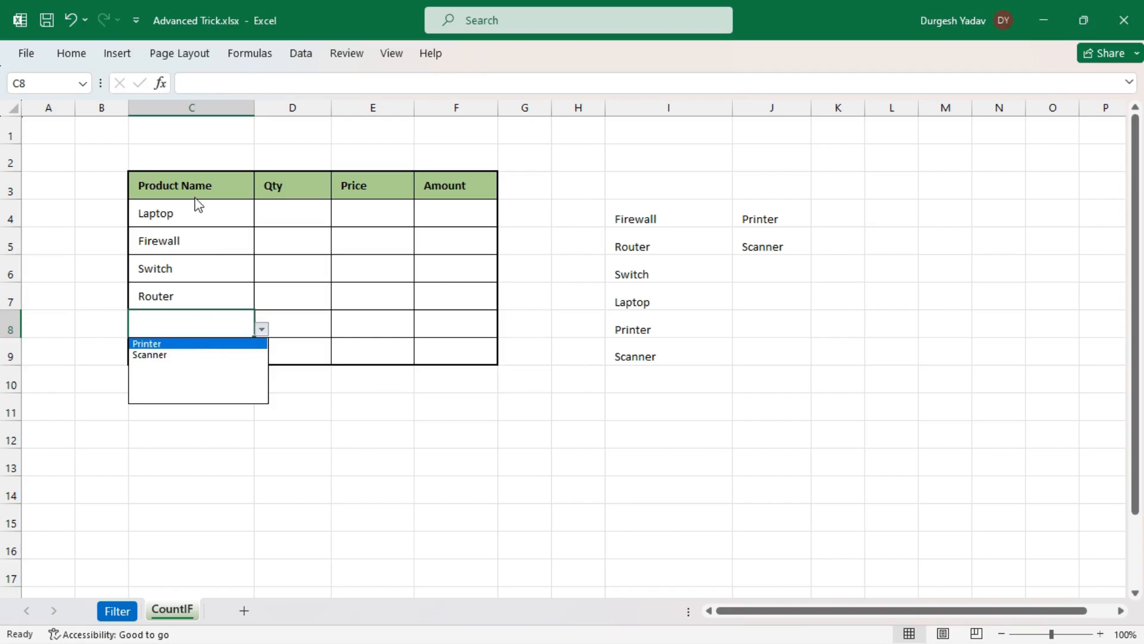
left_click(152, 356)
Step: Choose Printer from the dropdown list in C9 as the last product name in the table
left_click(207, 352)
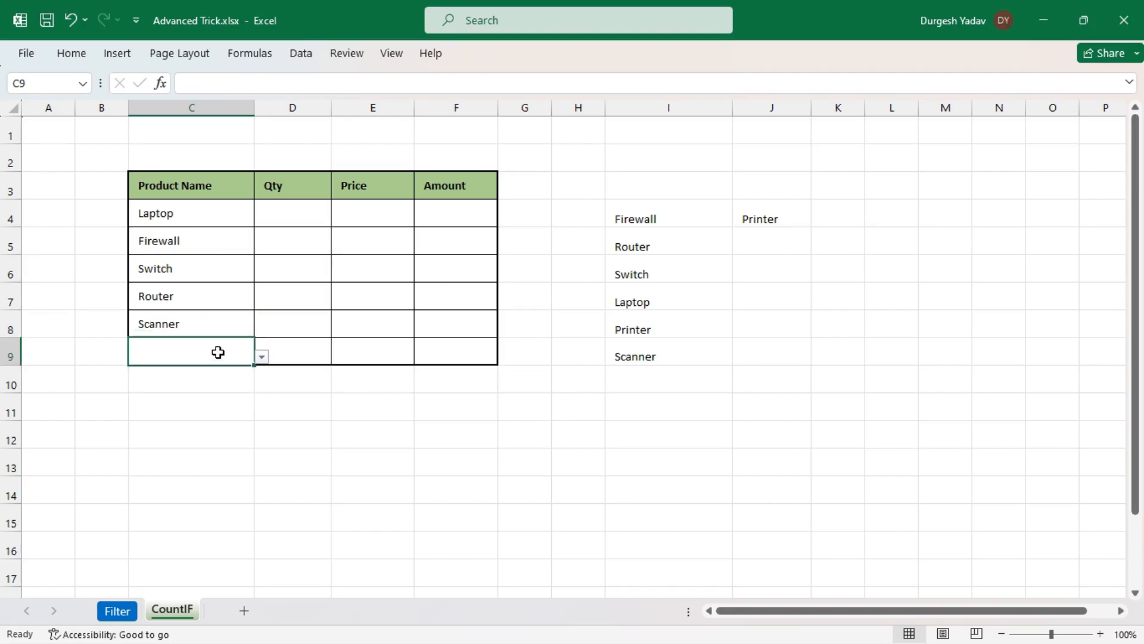
left_click(262, 358)
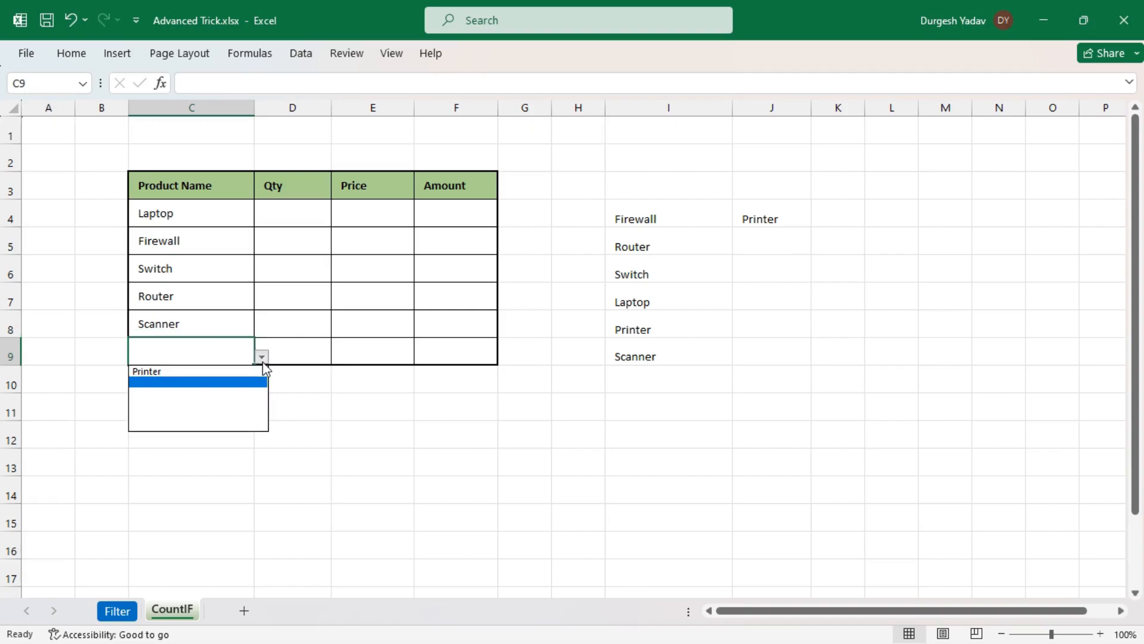
left_click(204, 372)
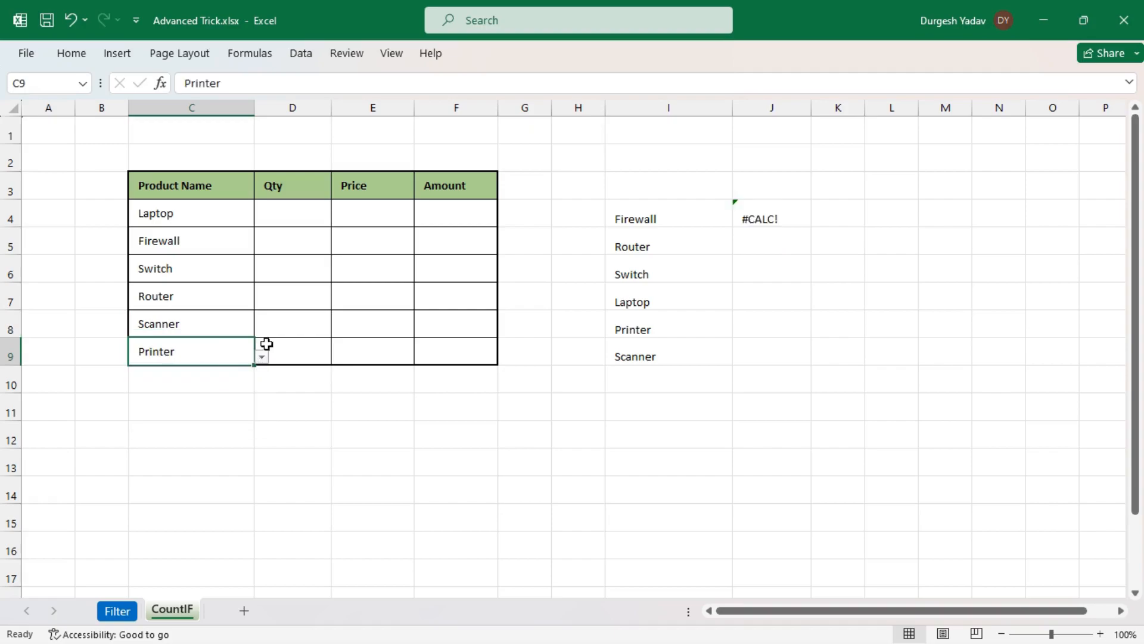
left_click(665, 232)
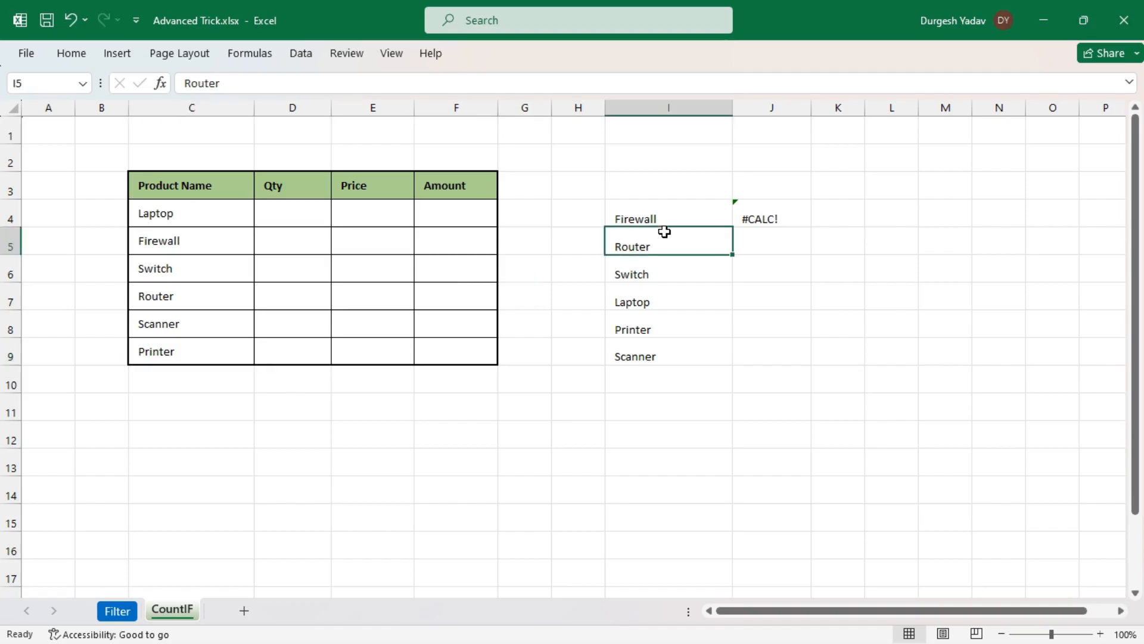